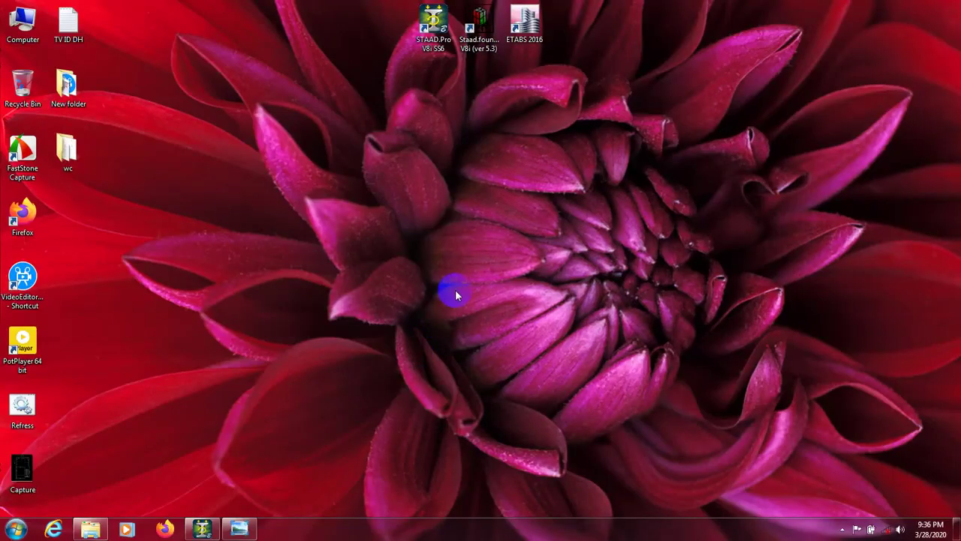
- Launch STAAD.Pro V8i and start a new project
left_click(425, 25)
double_click(425, 25)
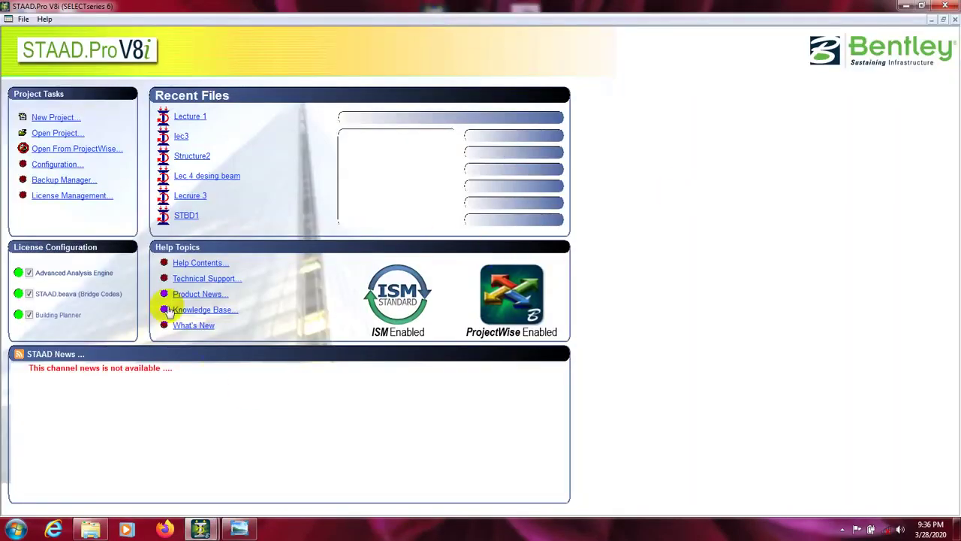
left_click(54, 119)
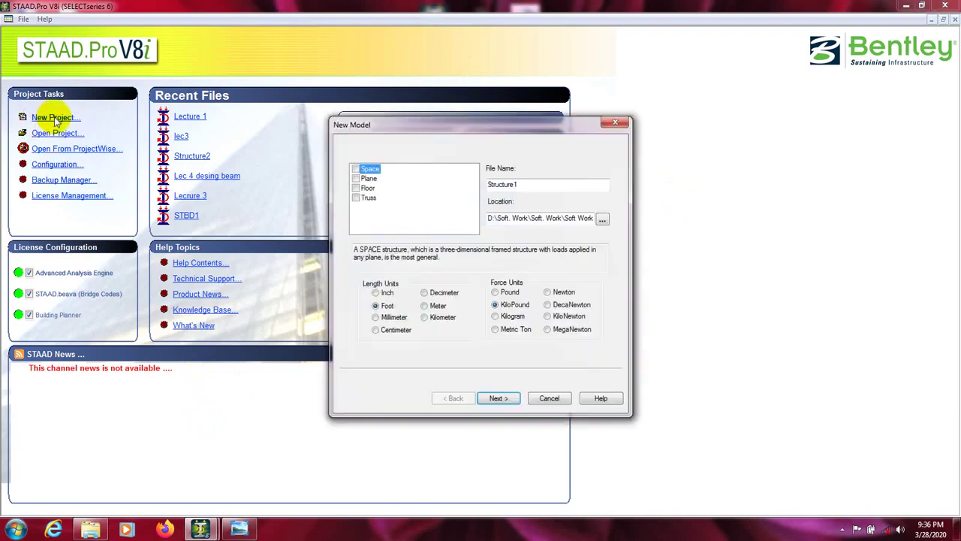
- Create a Space model with the file name Lecture 2, choosing Add Beam as the starting task
left_click(358, 170)
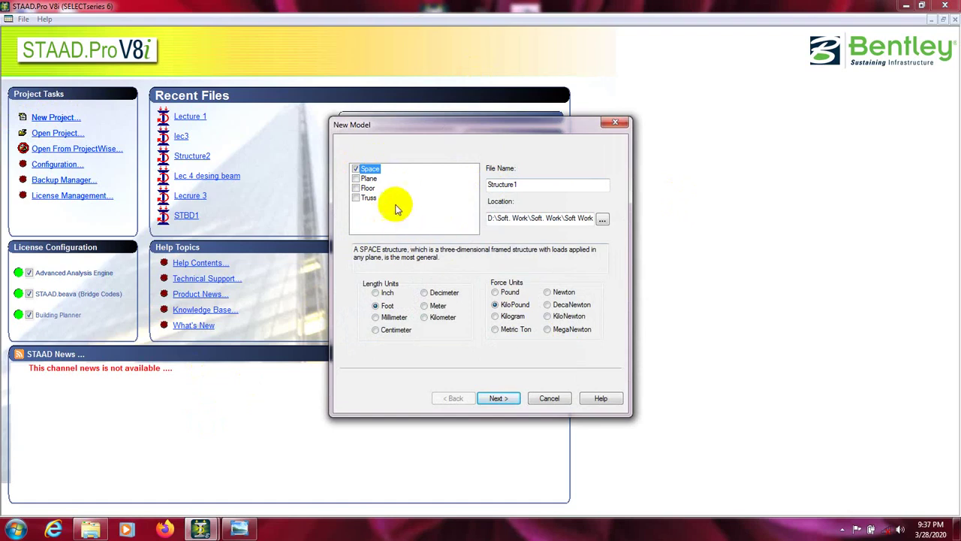
mouse_move(434, 128)
left_mouse_down()
mouse_move(427, 123)
mouse_move(443, 122)
left_mouse_up()
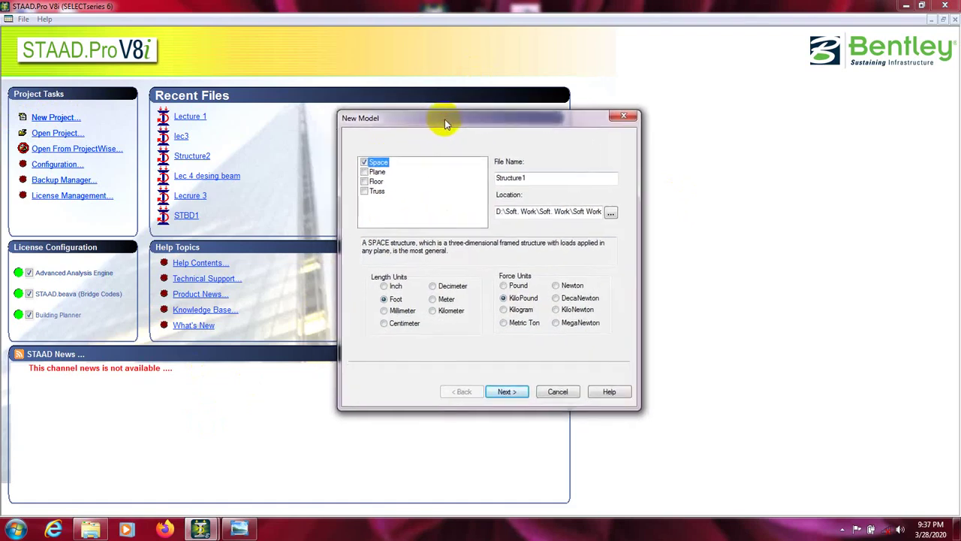
double_click(553, 177)
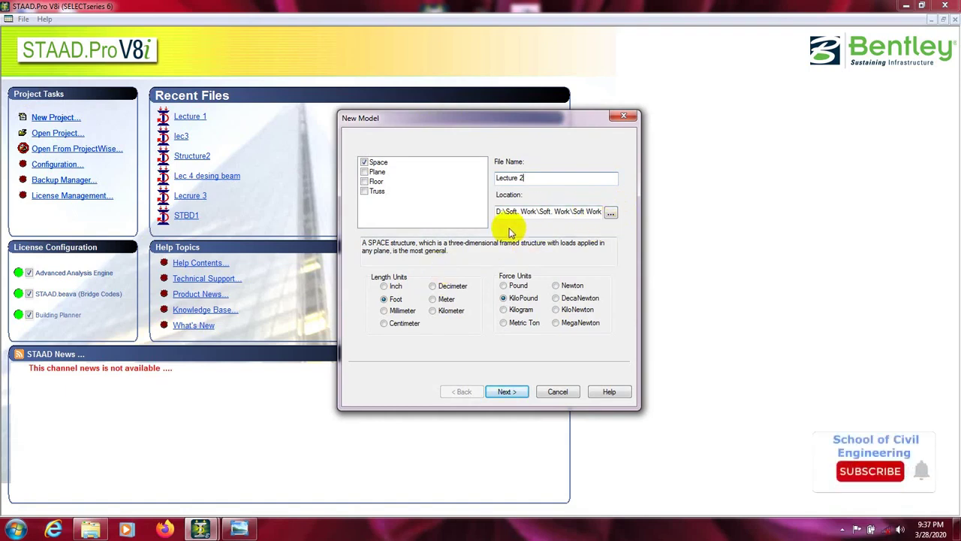
left_click_drag(516, 129, 510, 129)
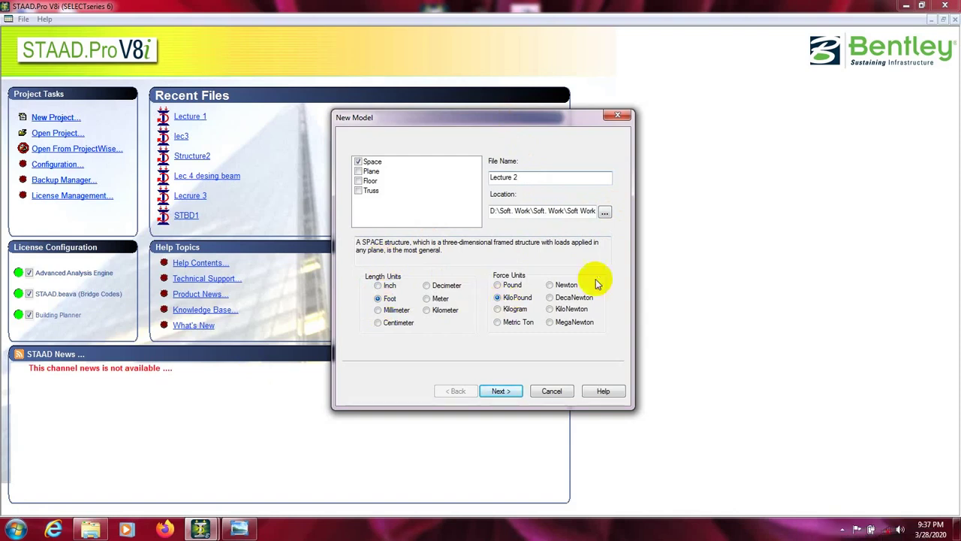
left_click(502, 390)
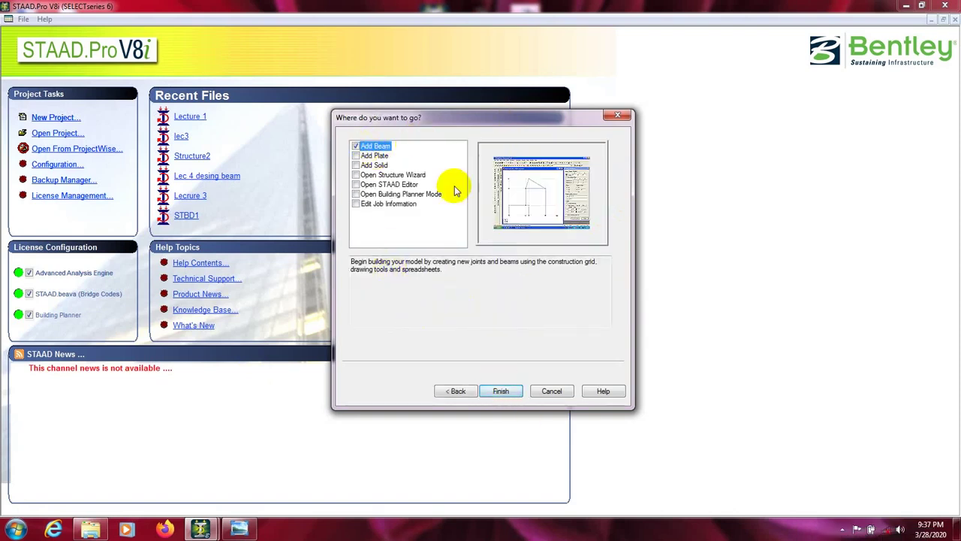
left_click(500, 392)
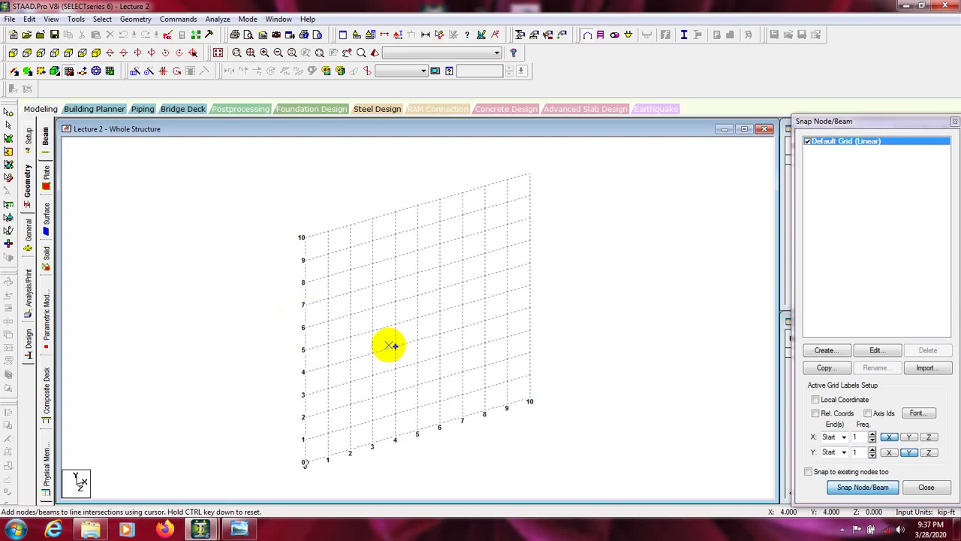
- Draw five connected 1 ft beams along the X axis from the origin to X = 5, and close the snap grid
left_click(294, 469)
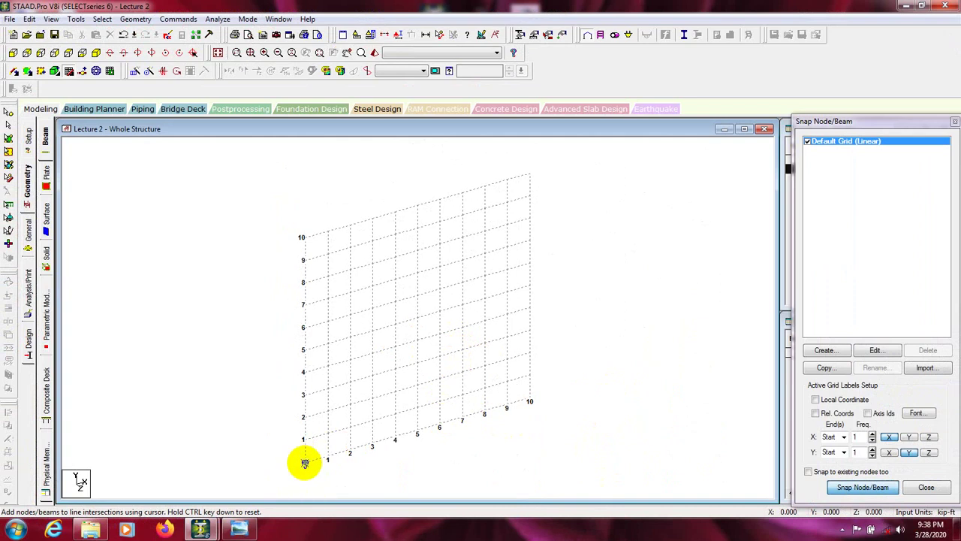
left_click(305, 464)
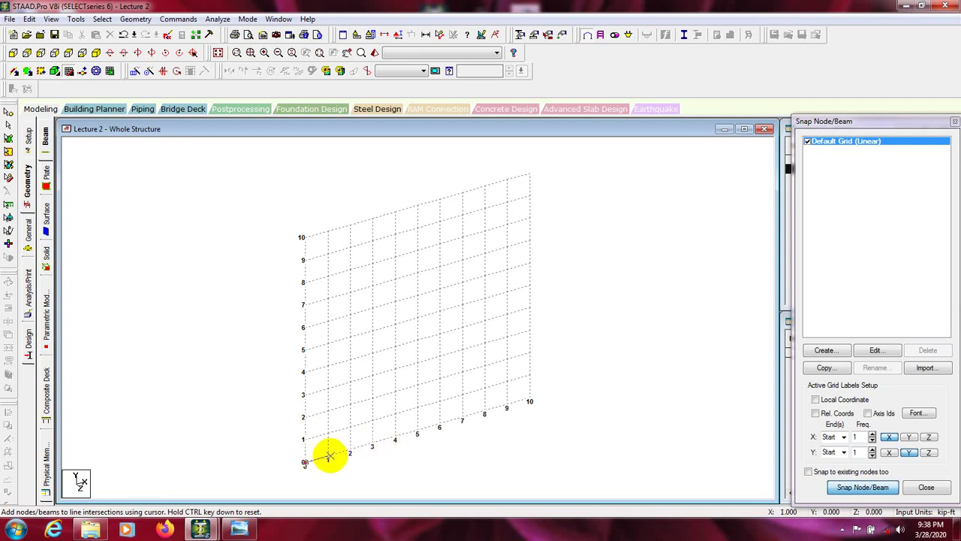
left_click(328, 456)
left_click(350, 451)
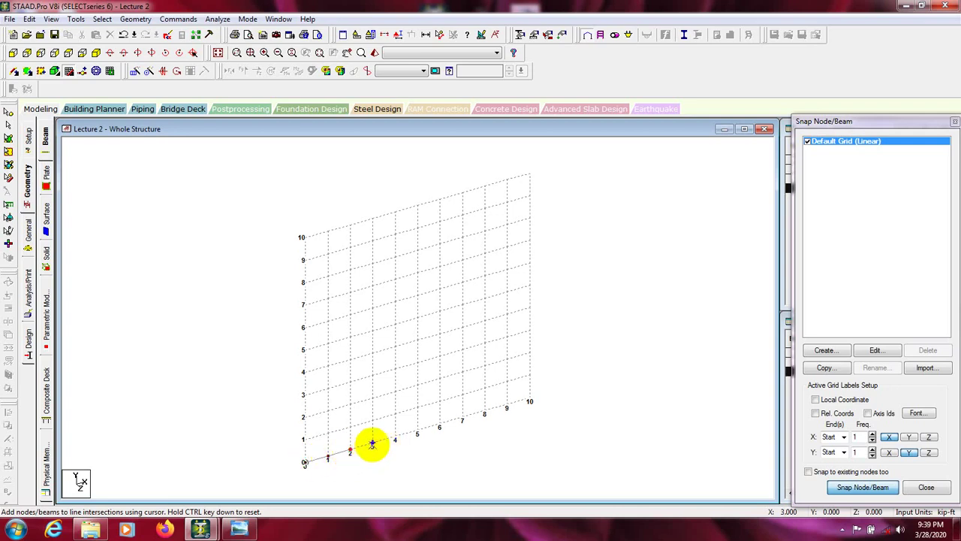
left_click(373, 444)
left_click(396, 437)
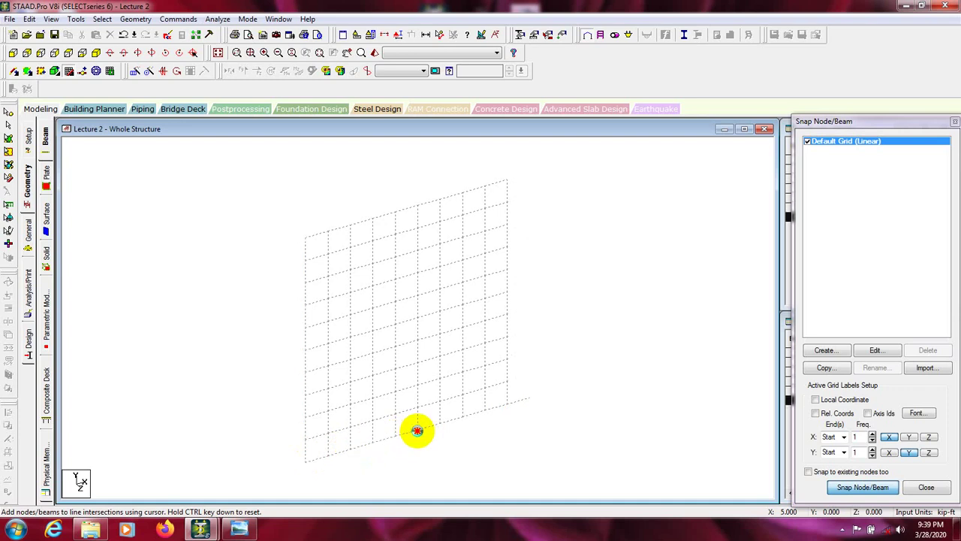
left_click(417, 431)
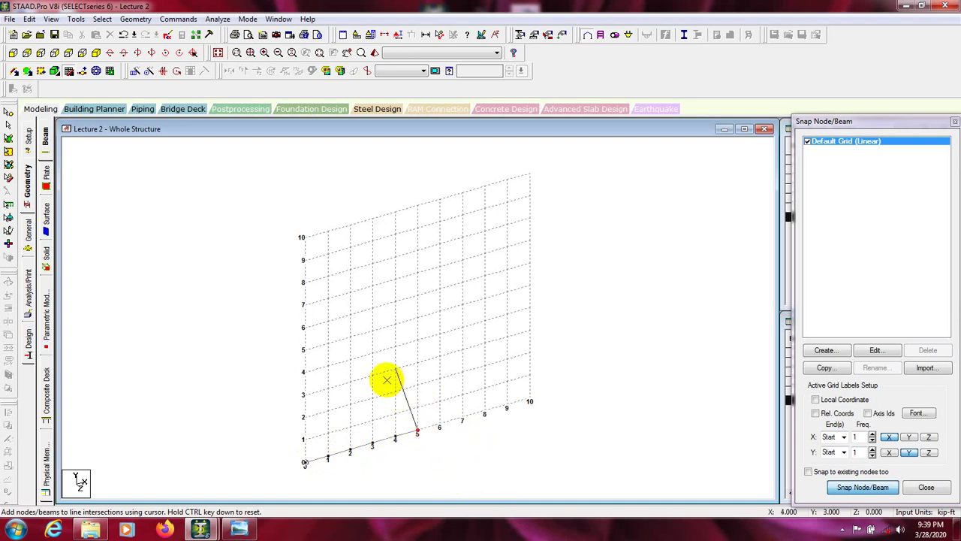
key("Escape")
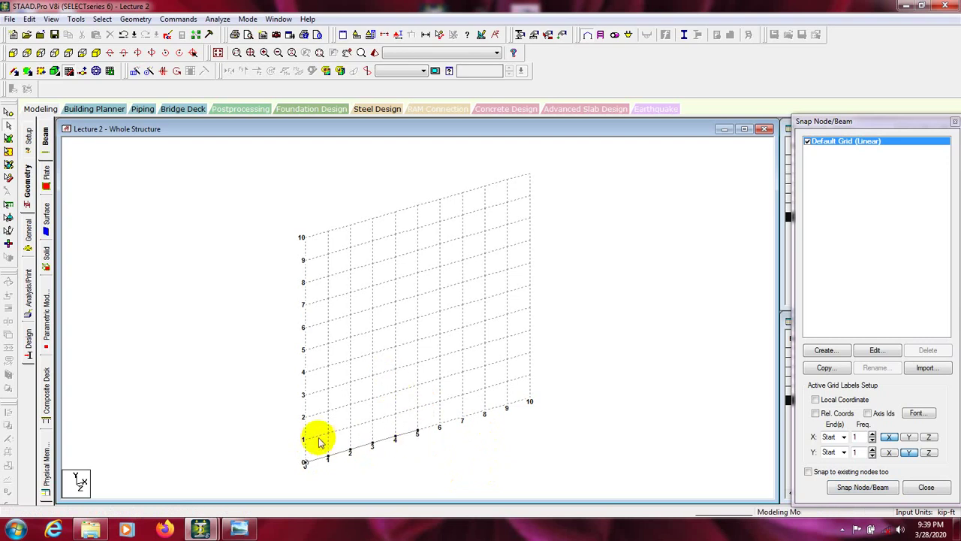
left_click(70, 73)
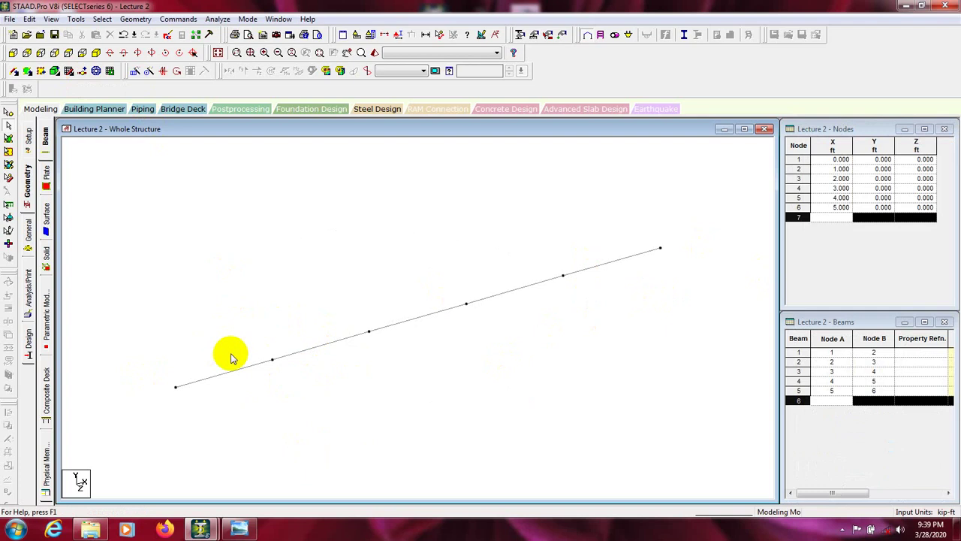
- Select all five beams on the X axis and delete them together with their unattached nodes
scroll(426, 323, "down", 1)
left_click_drag(766, 230, 150, 444)
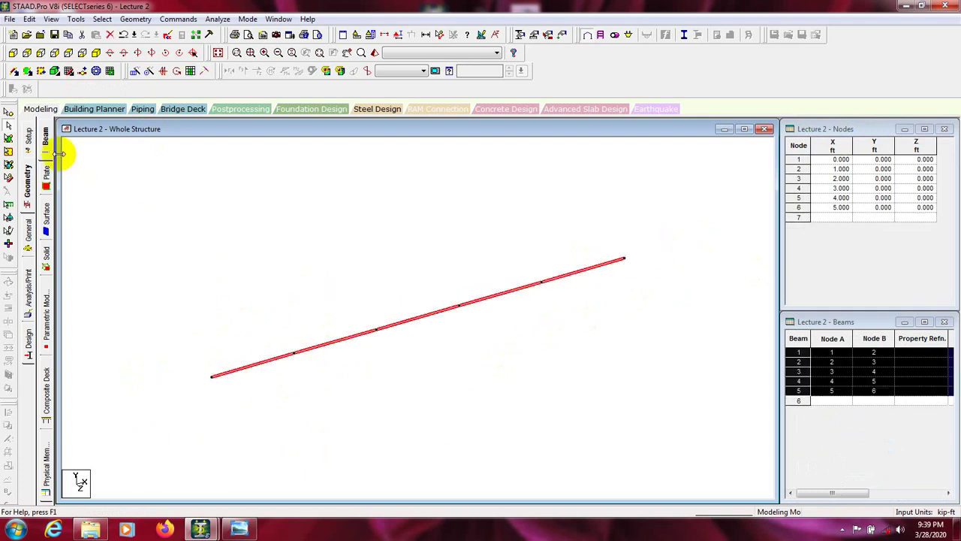
left_click(40, 109)
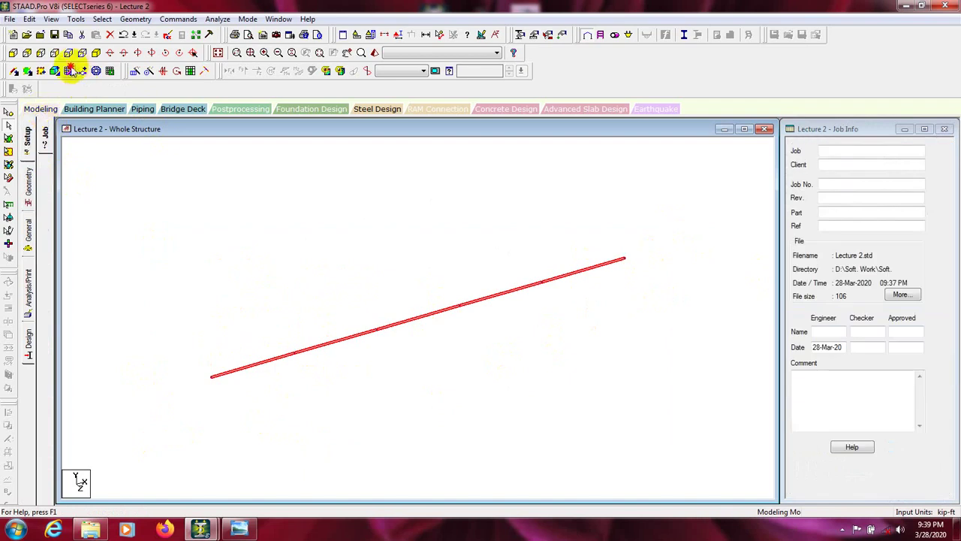
left_click(69, 70)
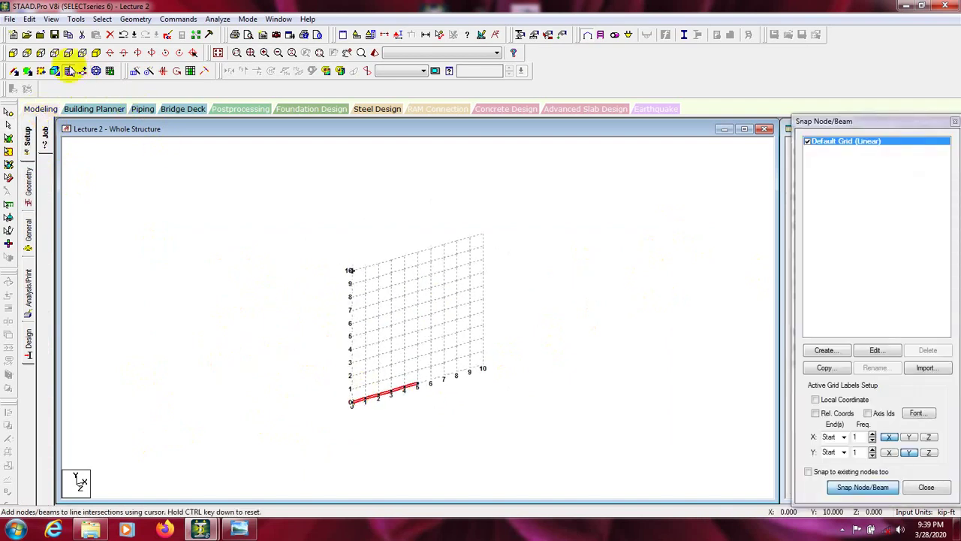
left_click(69, 70)
left_click_drag(694, 195, 121, 454)
key("Delete")
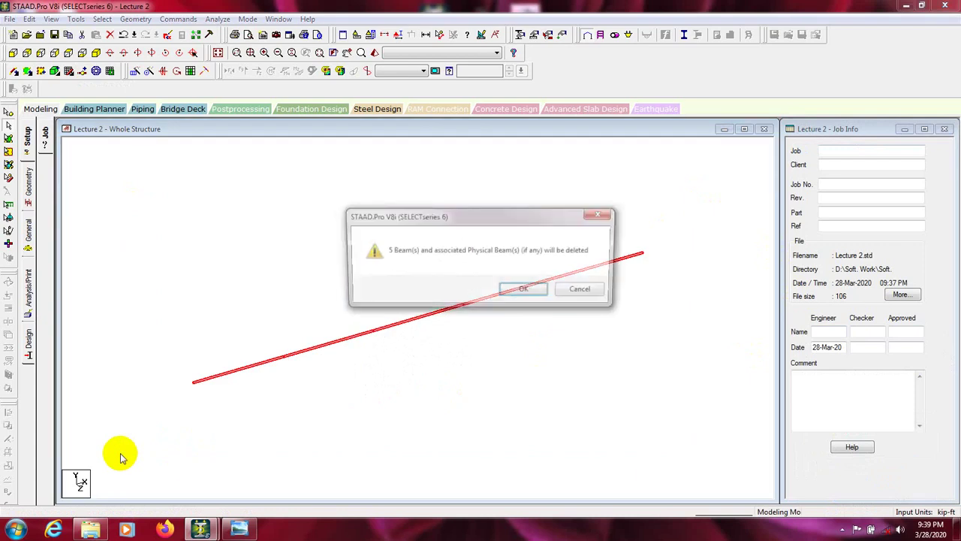
left_click(510, 291)
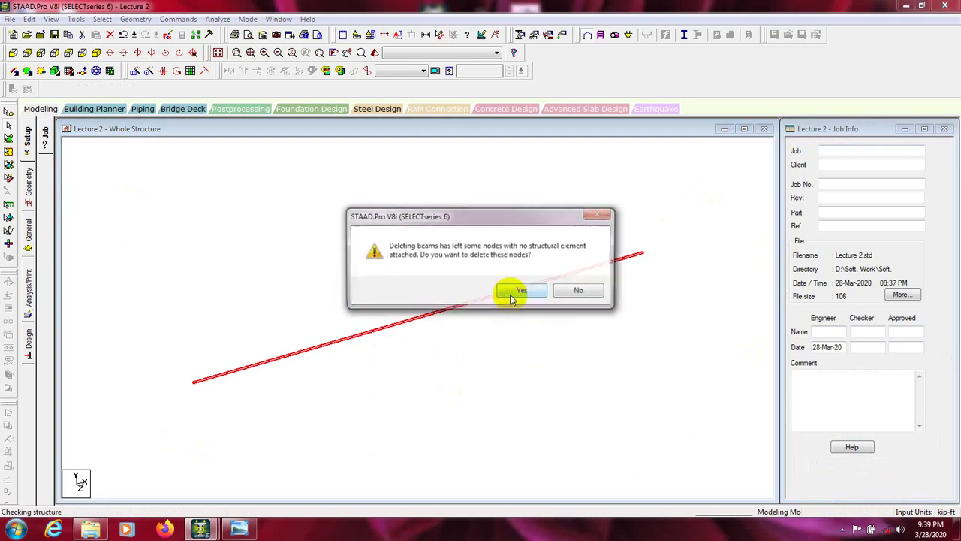
left_click(521, 293)
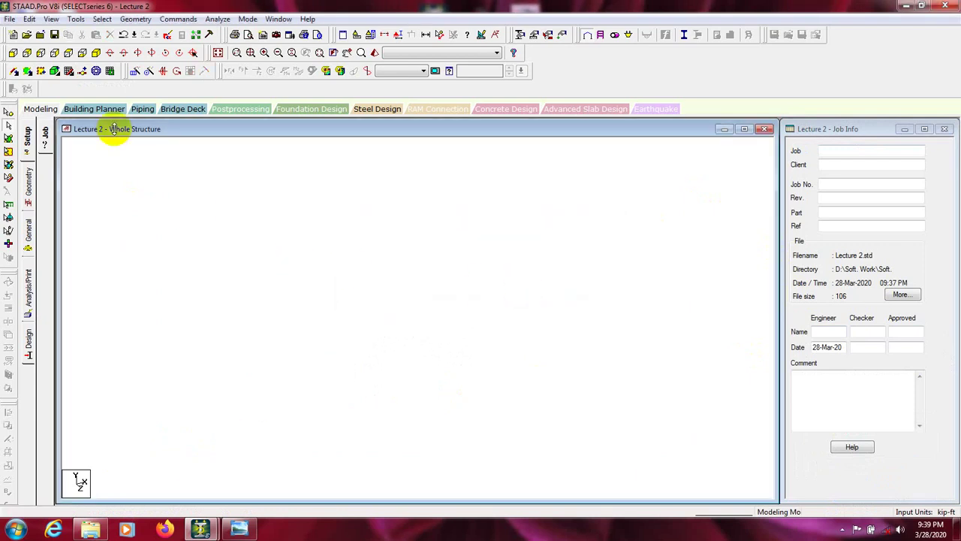
- On the snap grid, draw a column from the origin to Y = 5 and a beam from its top to X = 5, Y = 5
left_click(69, 71)
scroll(376, 377, "up", 2)
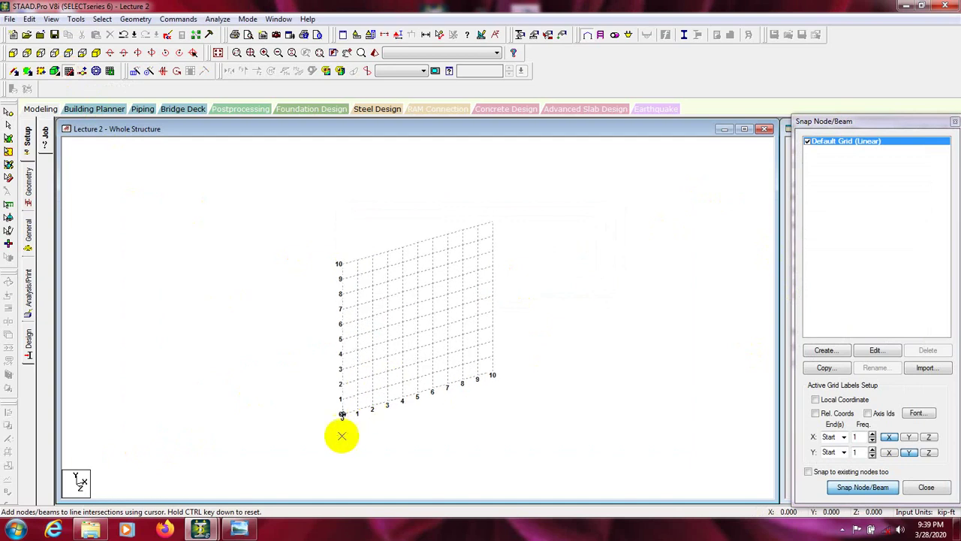
middle_click_drag(343, 451, 344, 407)
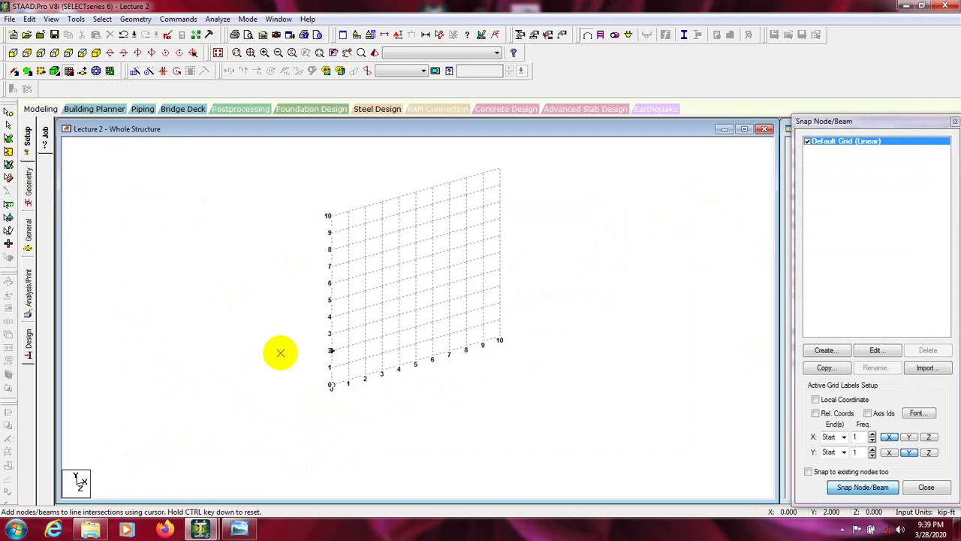
left_click(332, 386)
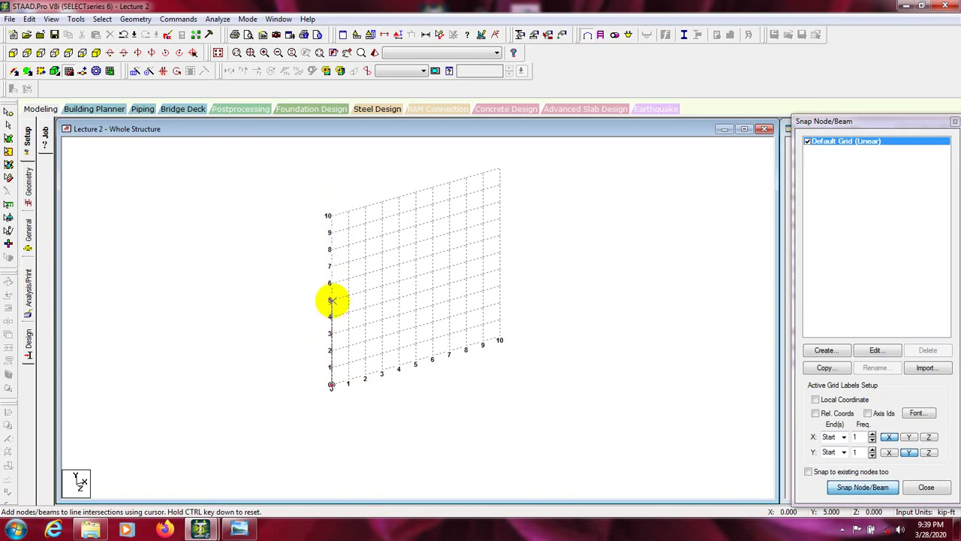
left_click(331, 300)
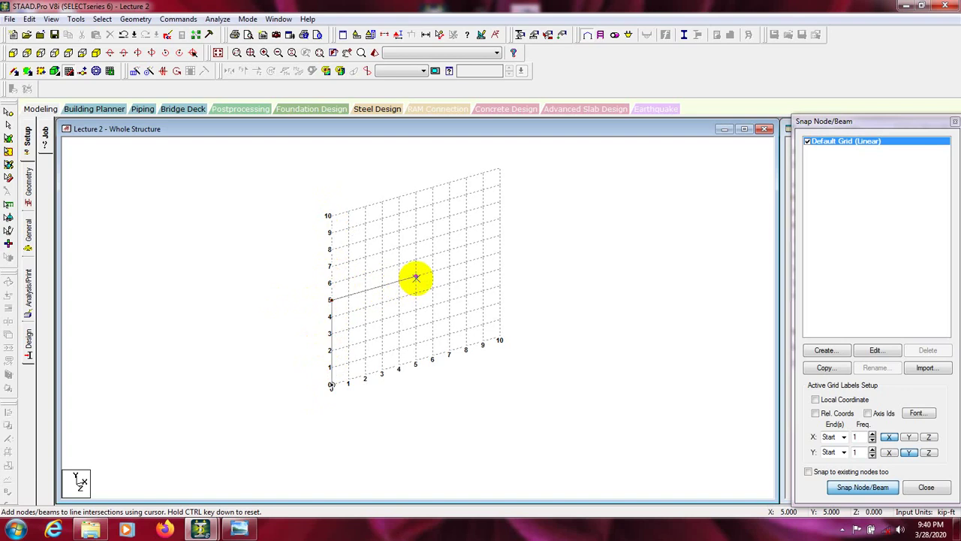
left_click(415, 277)
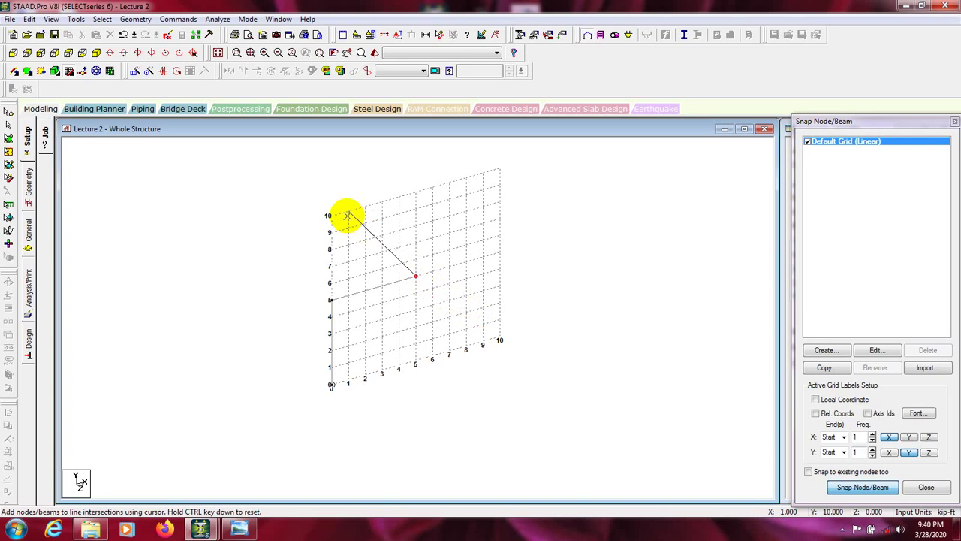
key("Escape")
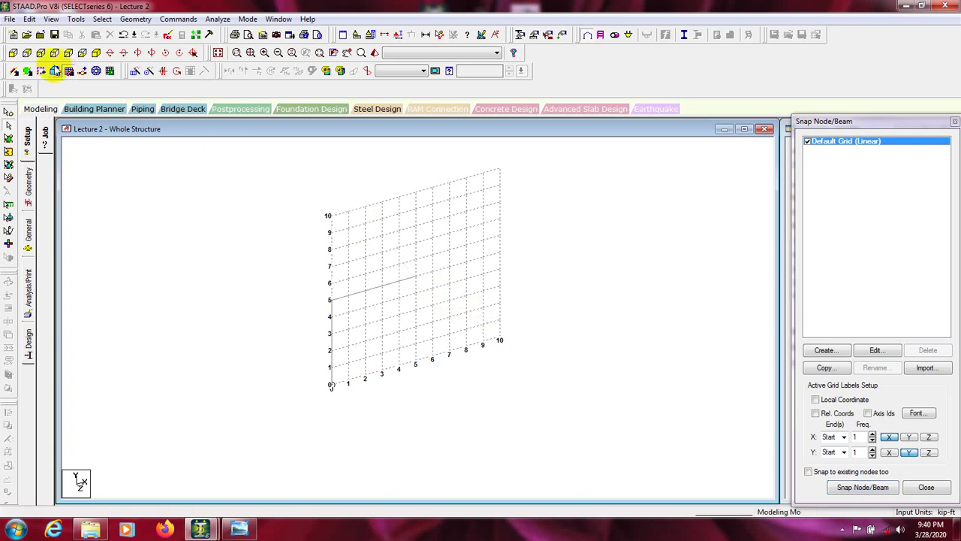
left_click(68, 70)
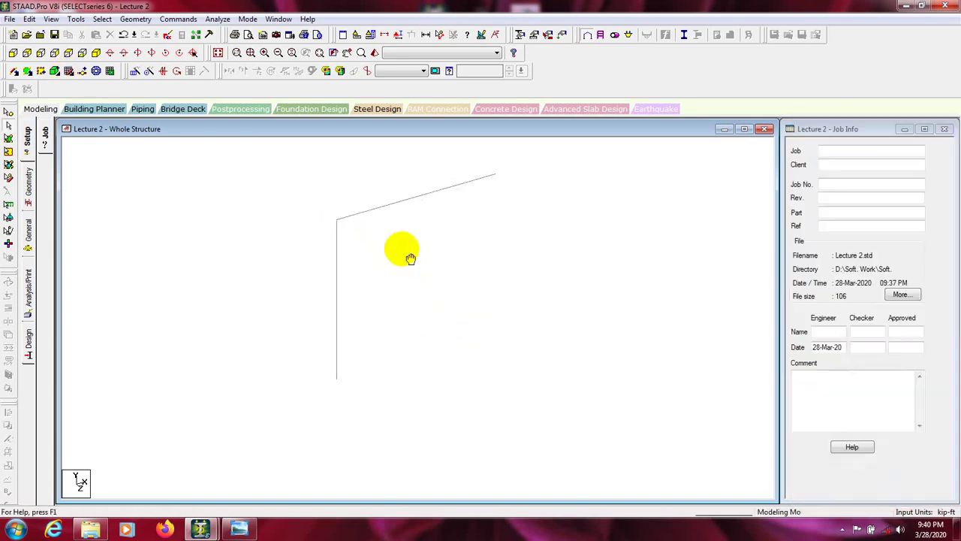
- Select the column and the horizontal beam in turn to examine them as individual members
left_click(337, 270)
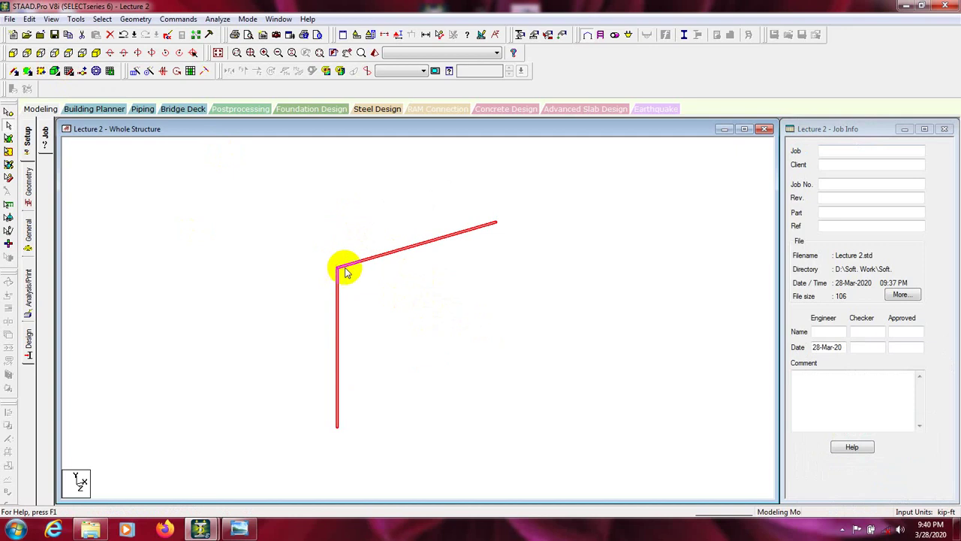
left_click(508, 278)
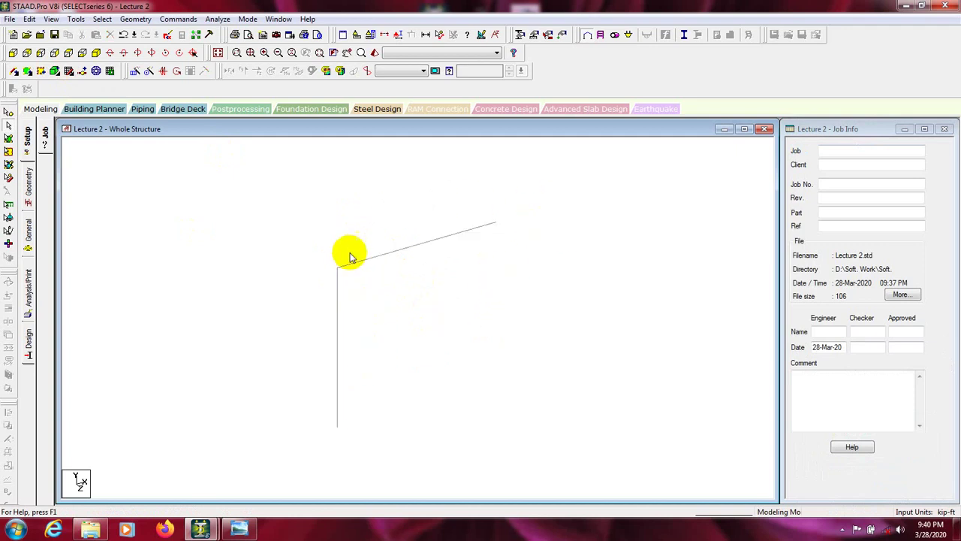
scroll(333, 401, "up", 1)
left_click(333, 271)
left_click(322, 406)
scroll(509, 235, "down", 1)
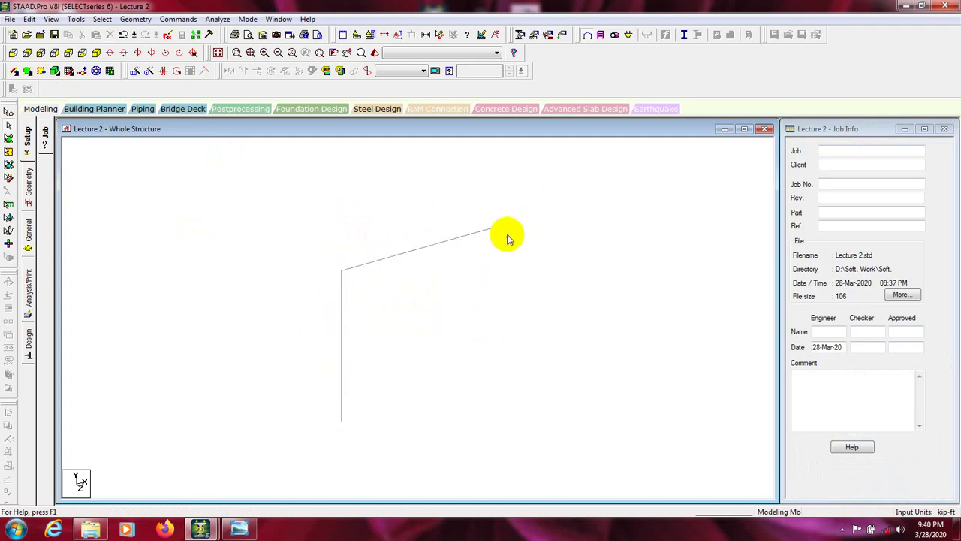
left_click(338, 278)
left_click(343, 264)
left_click(337, 292)
left_click(369, 255)
left_click(372, 257)
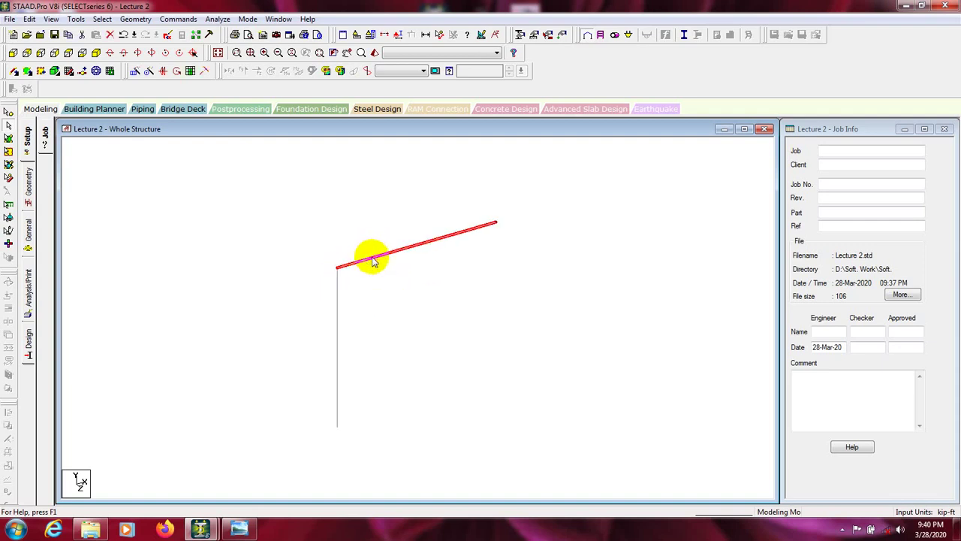
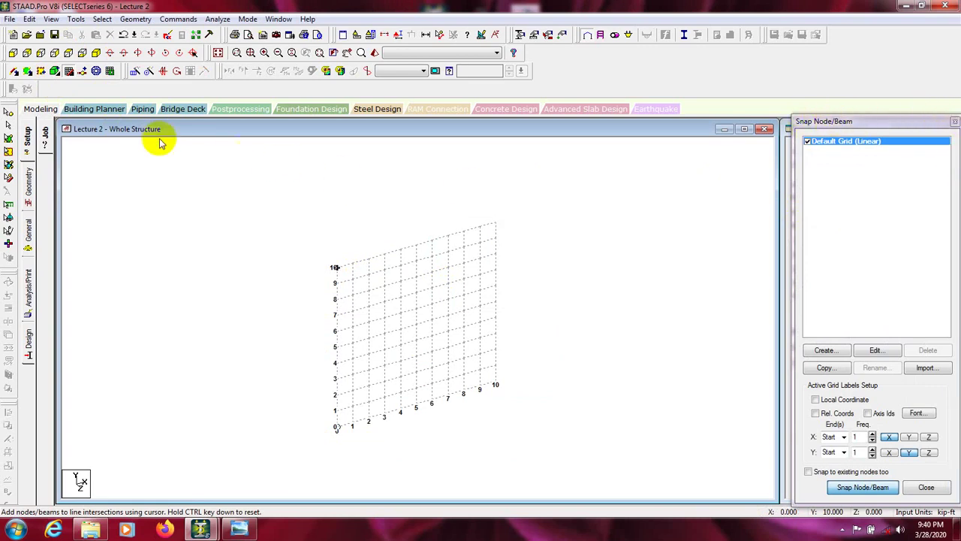
- Hide the snap grid and activate the node selection cursor
left_click(69, 70)
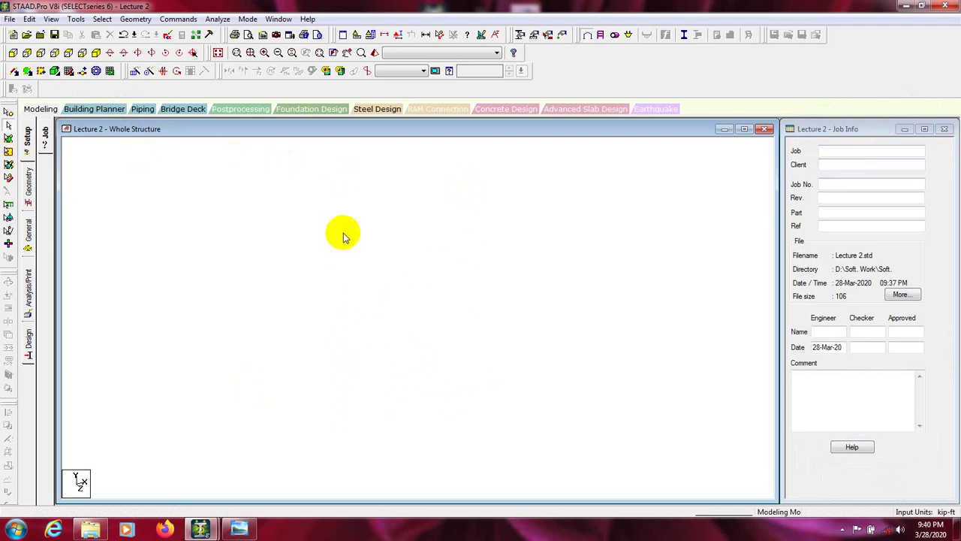
left_click(9, 112)
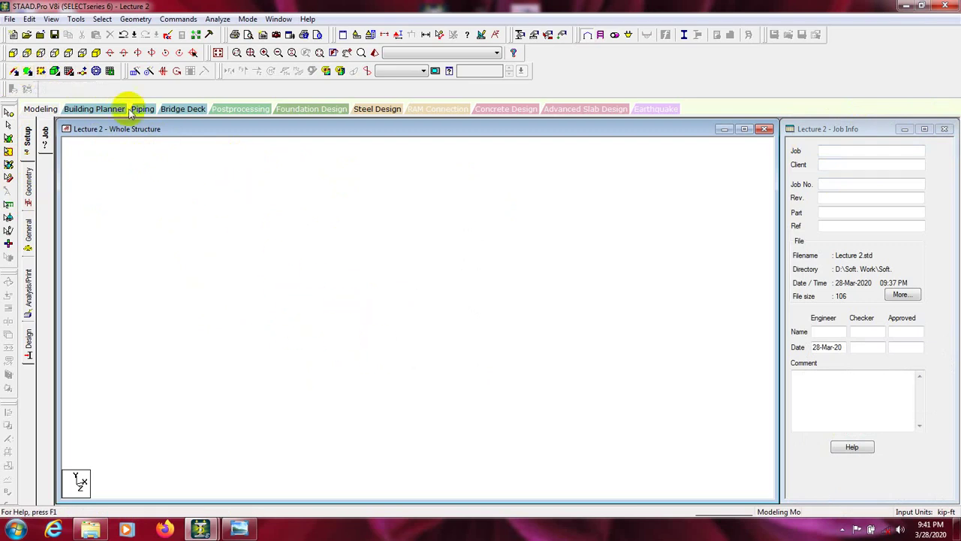
- Show the beam geometry tables without the snap grid and add a node at X = 0, Y = 0, Z = 0
left_click(68, 72)
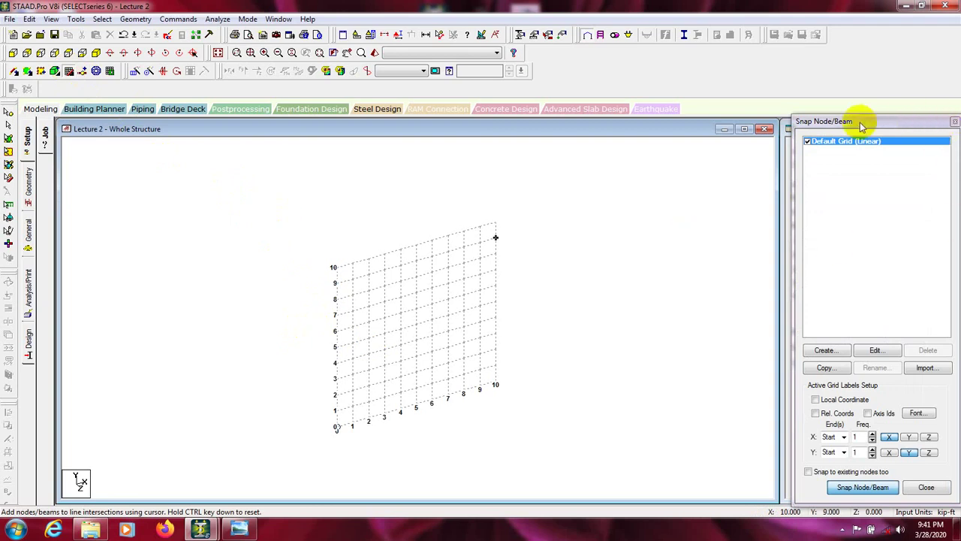
left_click(954, 121)
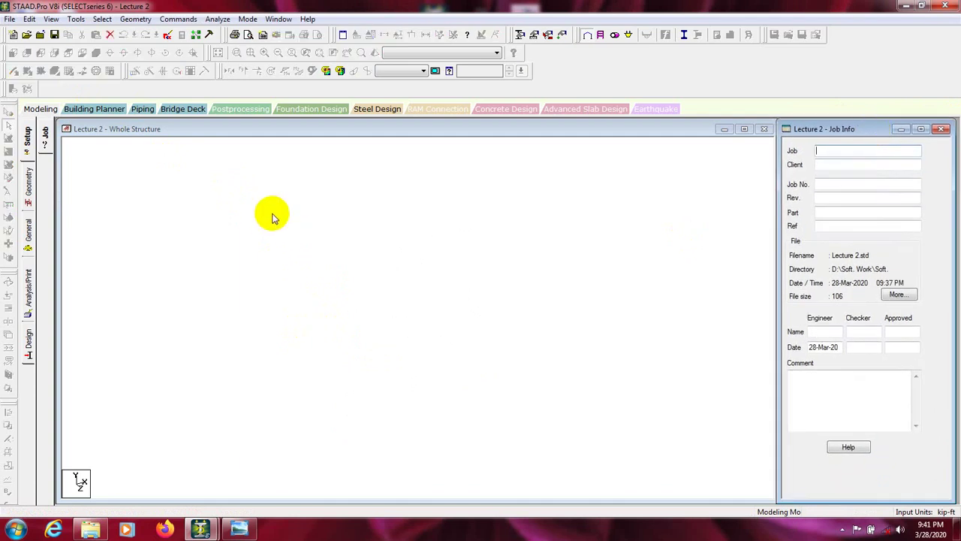
left_click(27, 175)
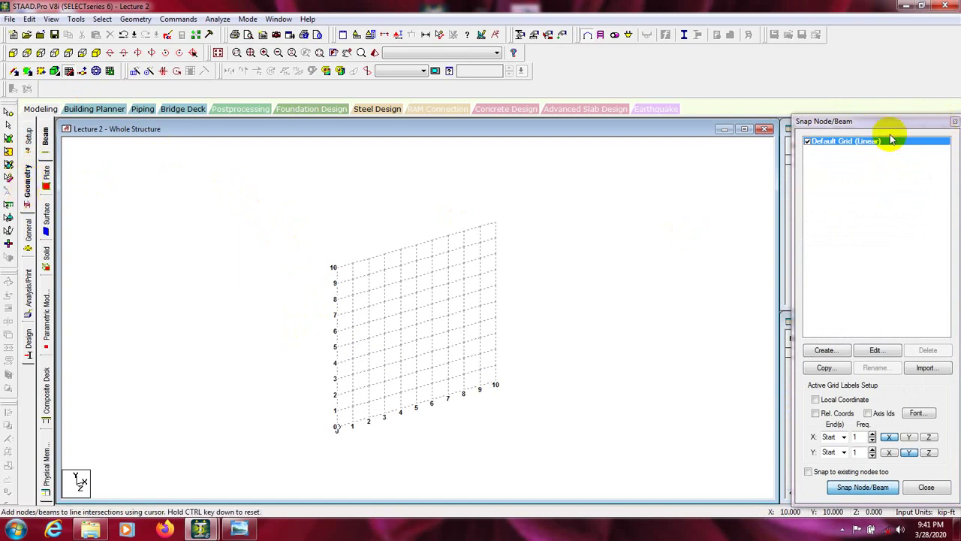
left_click(955, 123)
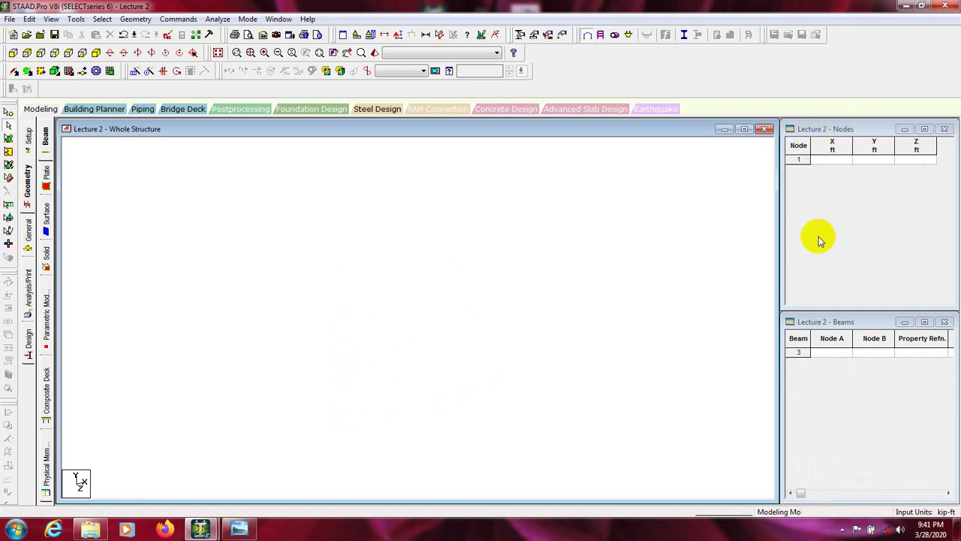
left_click(828, 159)
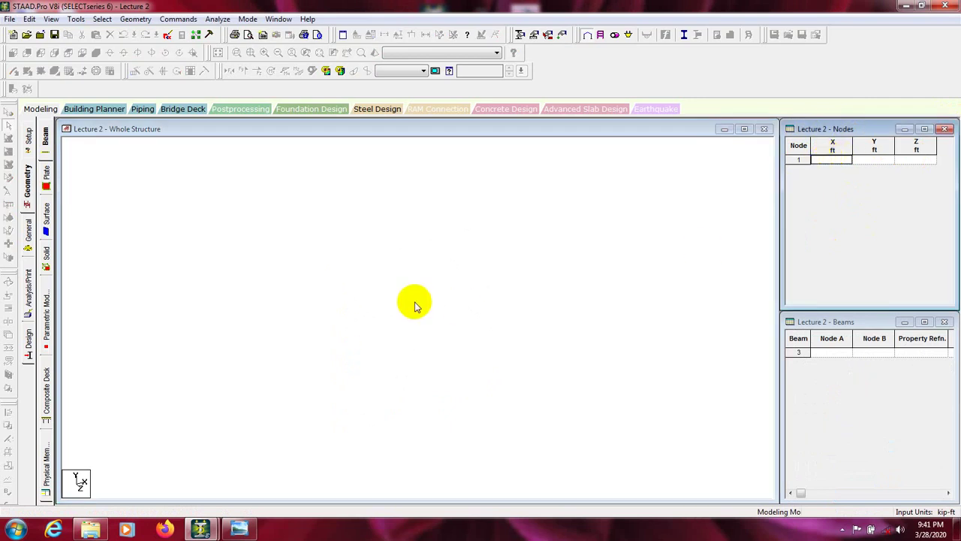
type("0")
key("Return")
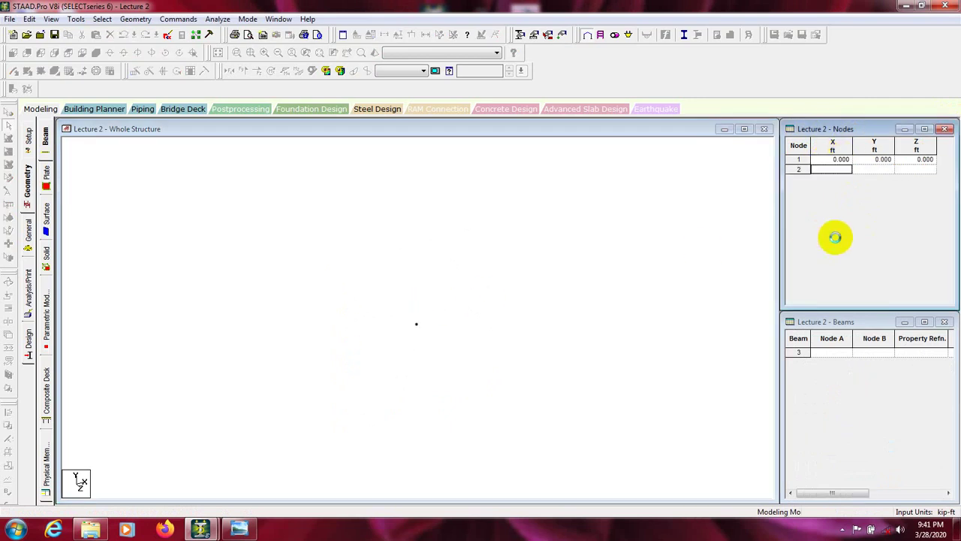
- Add a second node at X = 5, Y = 0, Z = 0 ft in the node table
left_click(421, 334)
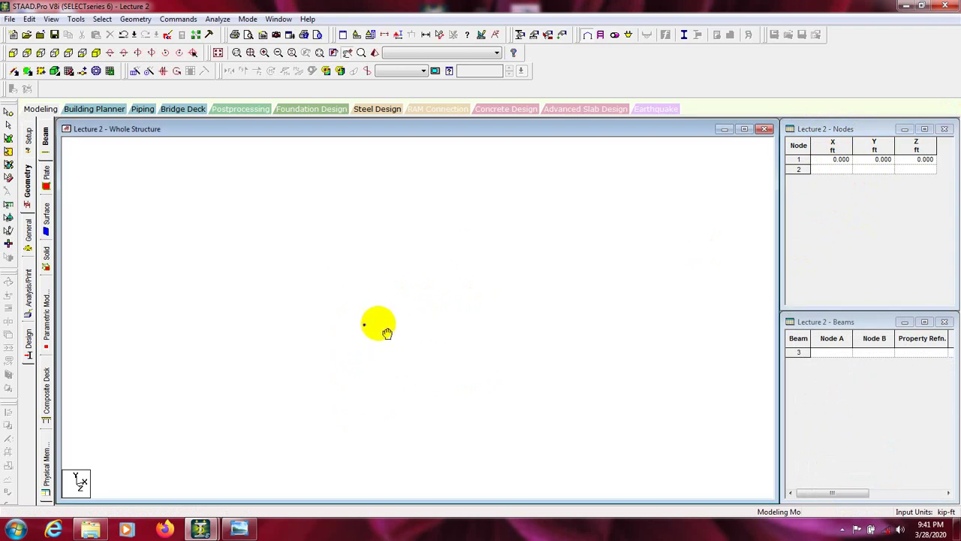
left_click_drag(385, 332, 367, 326)
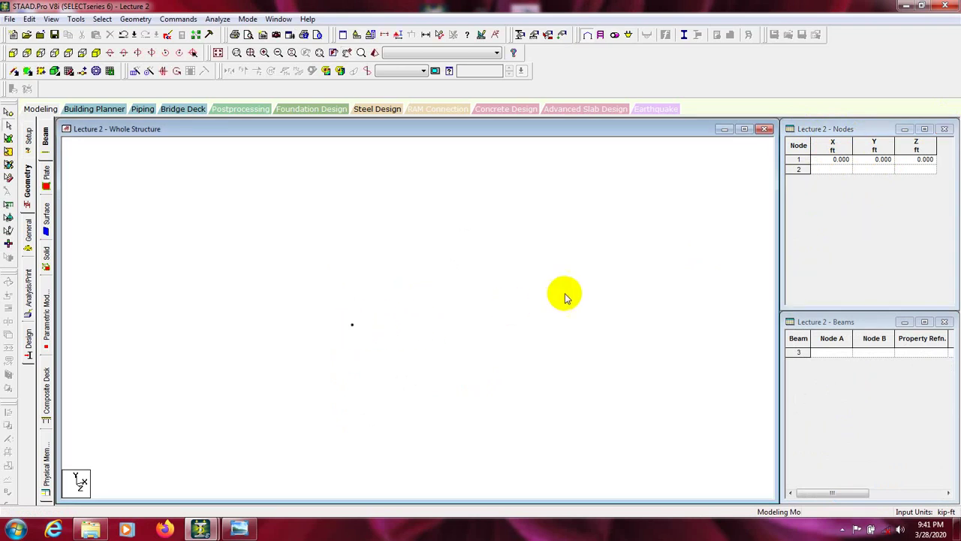
left_click_drag(521, 314, 491, 315)
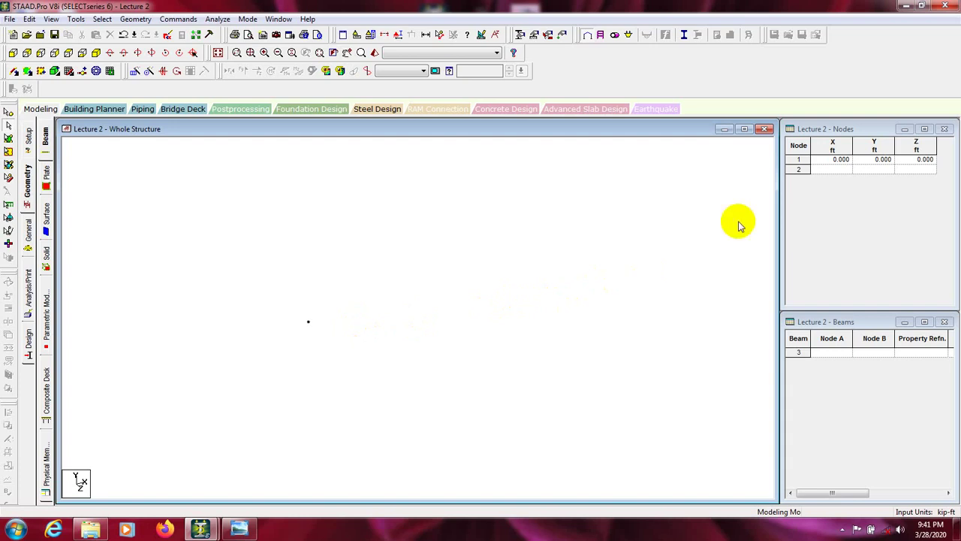
left_click(835, 170)
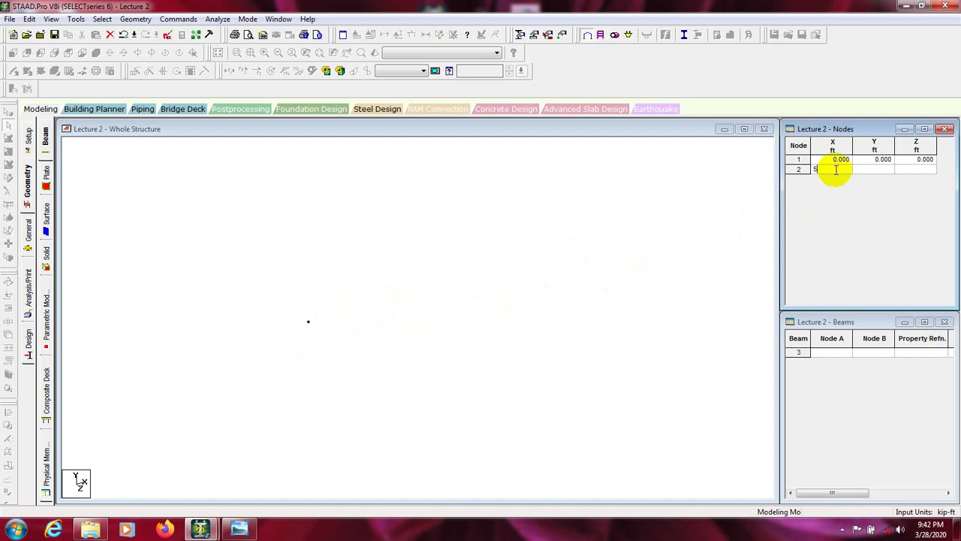
type("5")
left_click(857, 259)
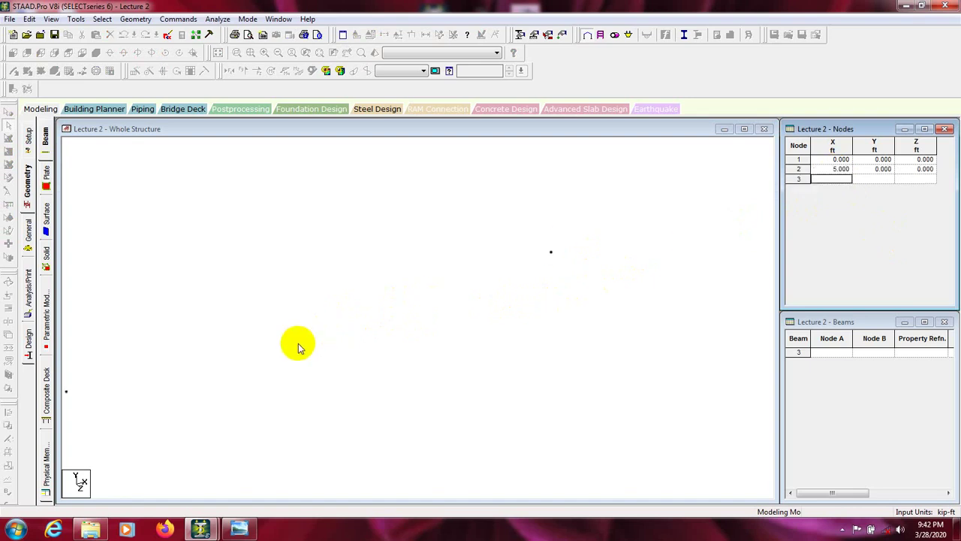
left_click(259, 351)
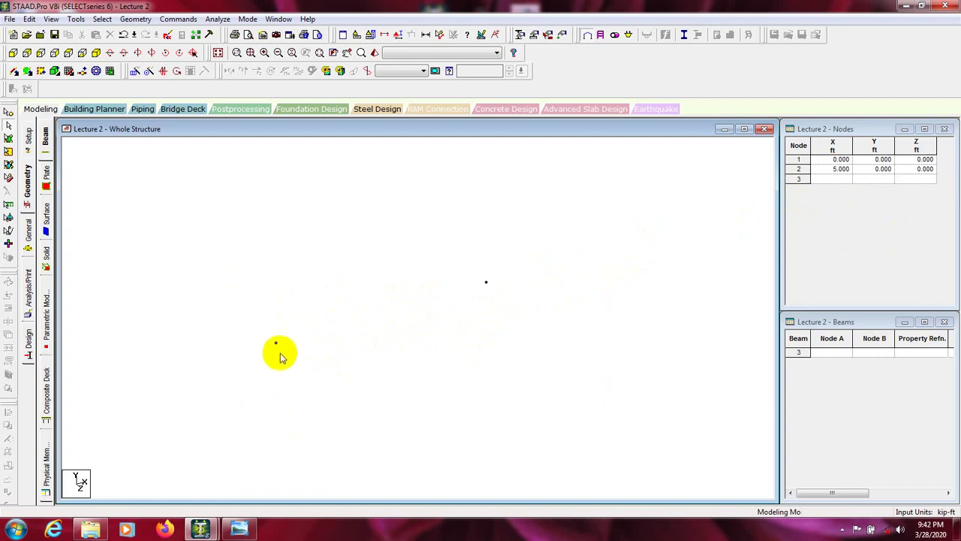
left_click(8, 111)
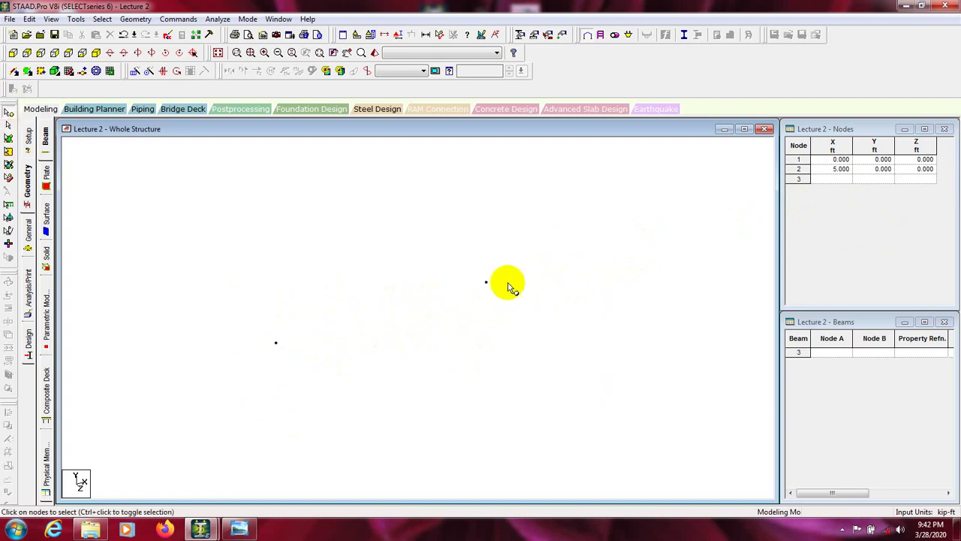
left_click_drag(507, 283, 245, 429)
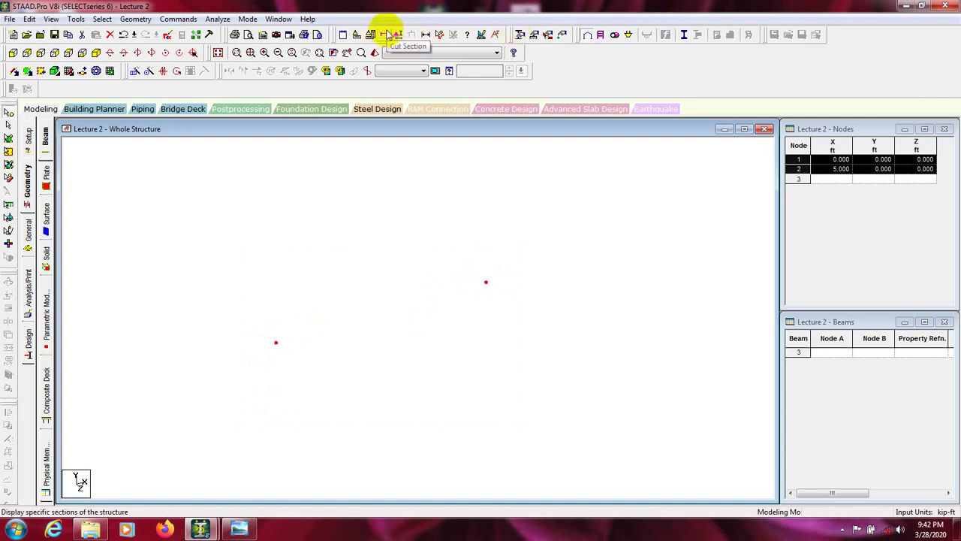
left_click(430, 38)
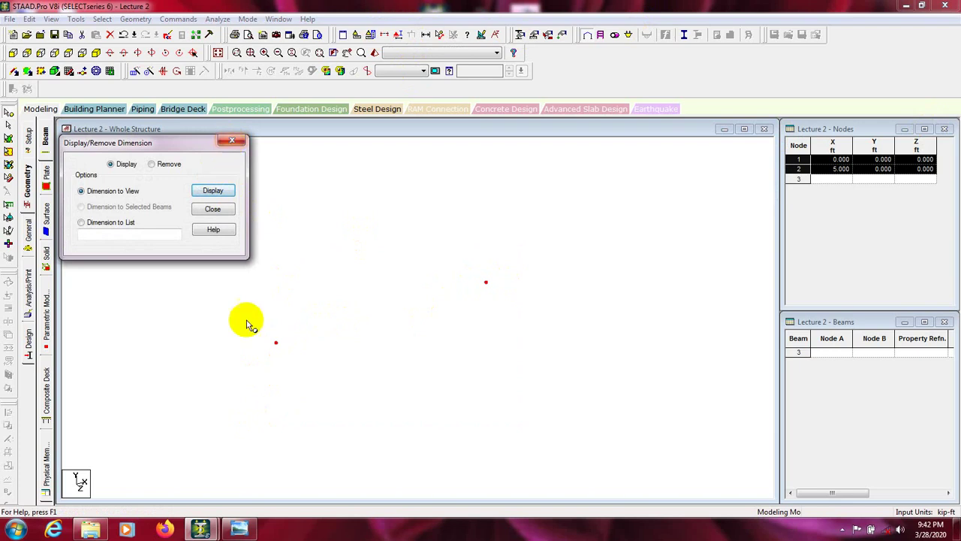
left_click(232, 143)
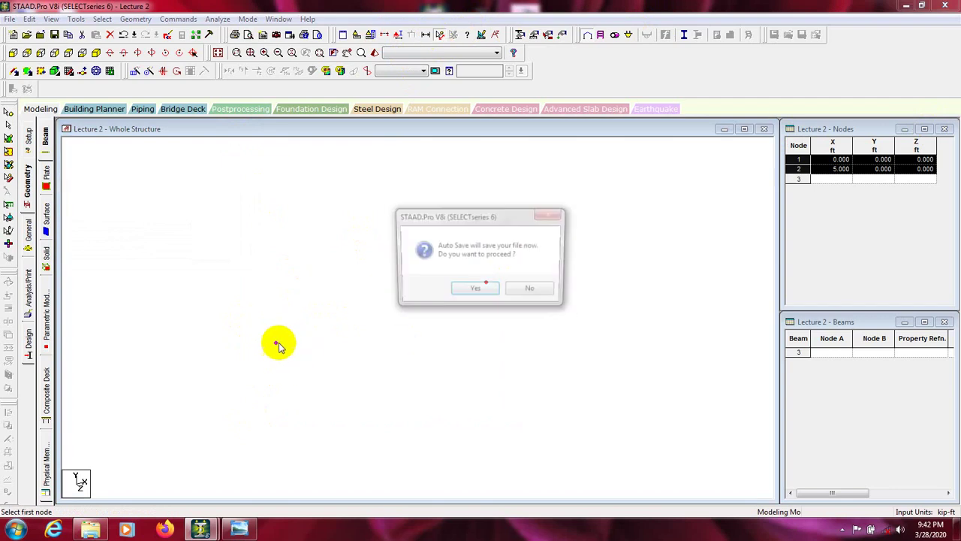
- Accept the auto save of the model and display the node-to-node distance from the origin node to the second node
left_click(483, 297)
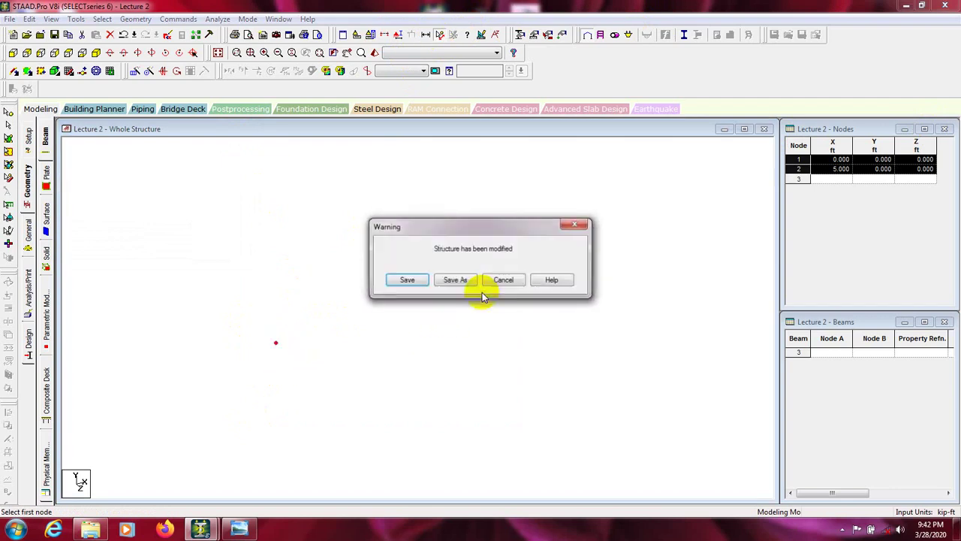
left_click(412, 278)
left_click(277, 343)
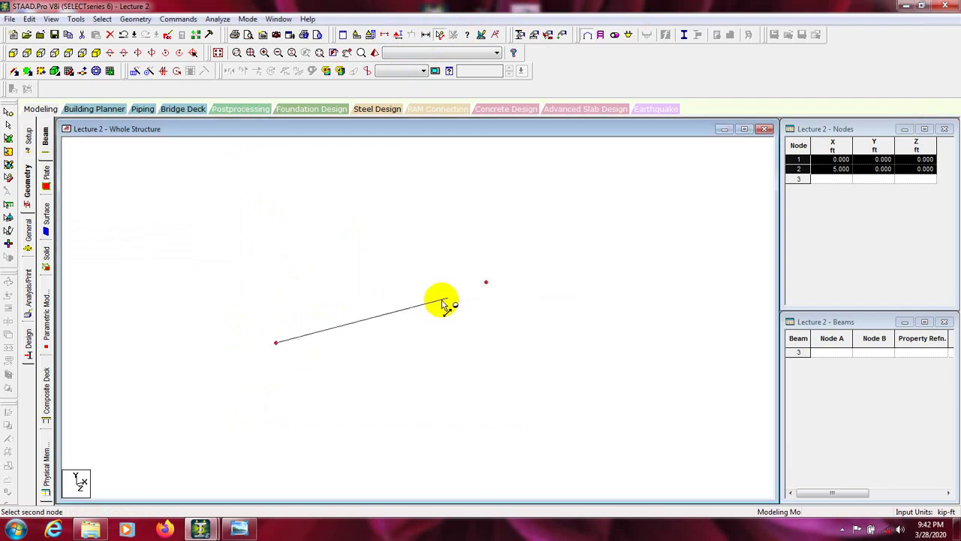
left_click(486, 283)
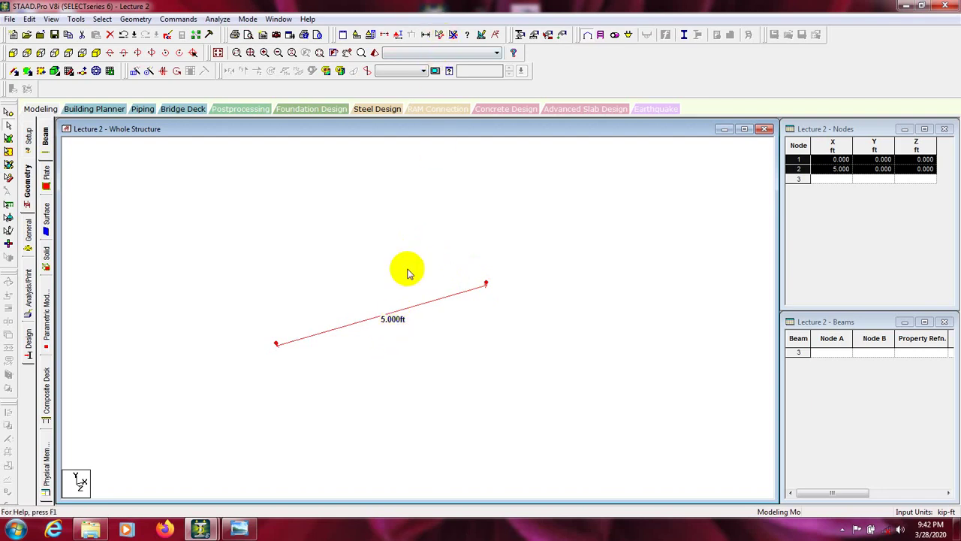
left_click(405, 315)
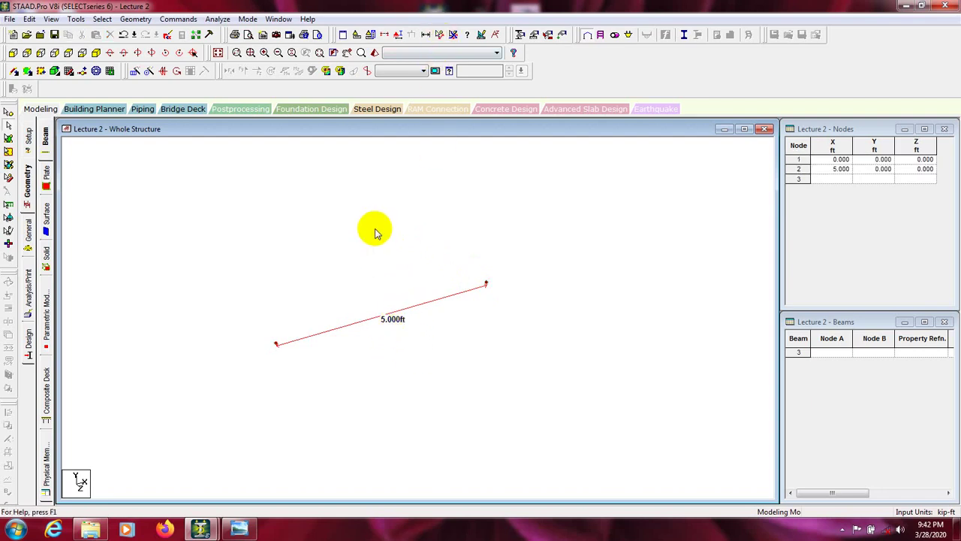
scroll(443, 298, "up", 2)
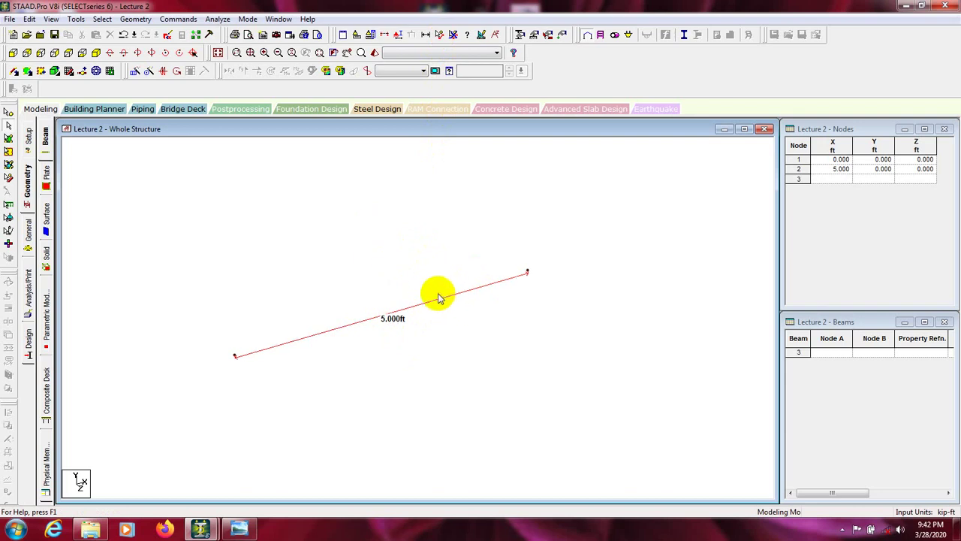
scroll(382, 320, "down", 3)
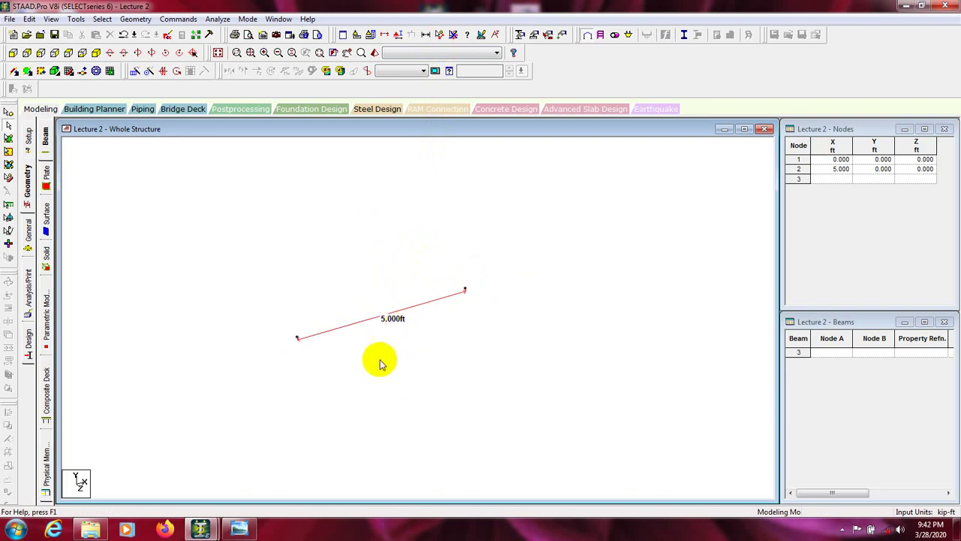
- Undo the addition of the second node, leaving only the node at the origin
left_click(125, 35)
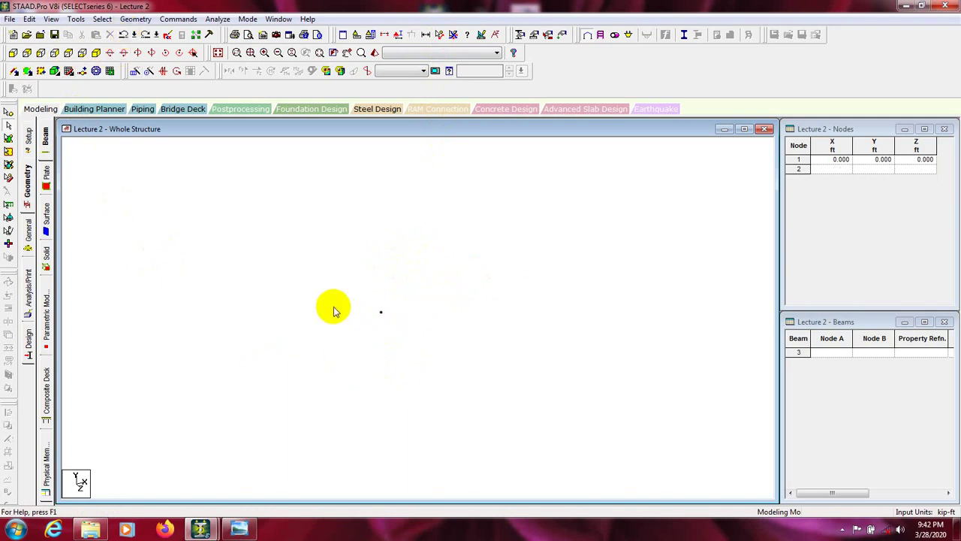
scroll(358, 321, "down", 1)
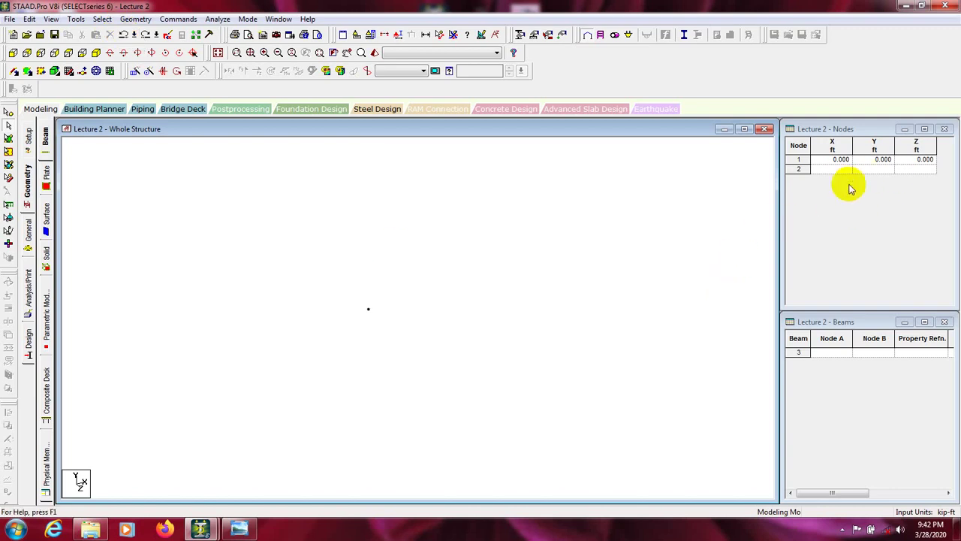
scroll(378, 339, "up", 1)
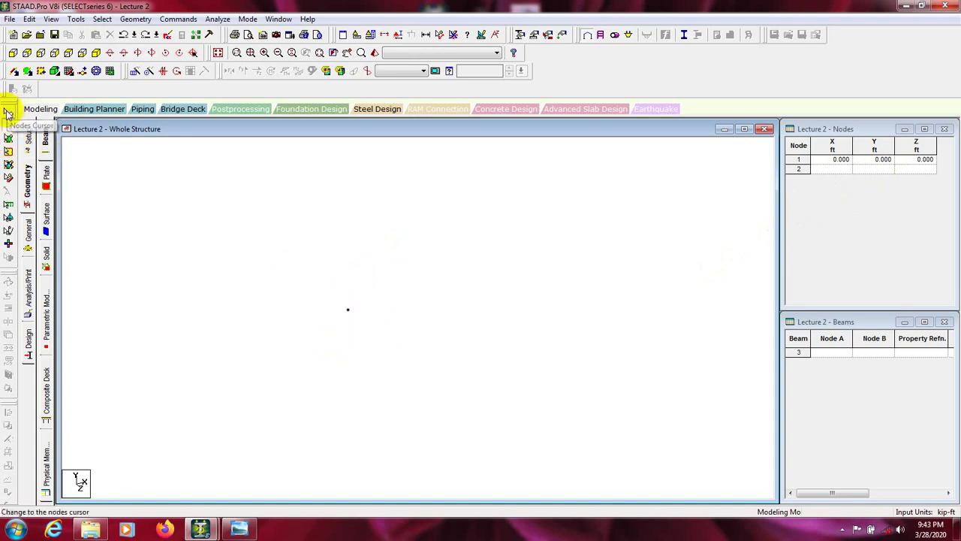
- Select the node at the origin with the nodes cursor and copy it
left_click(7, 113)
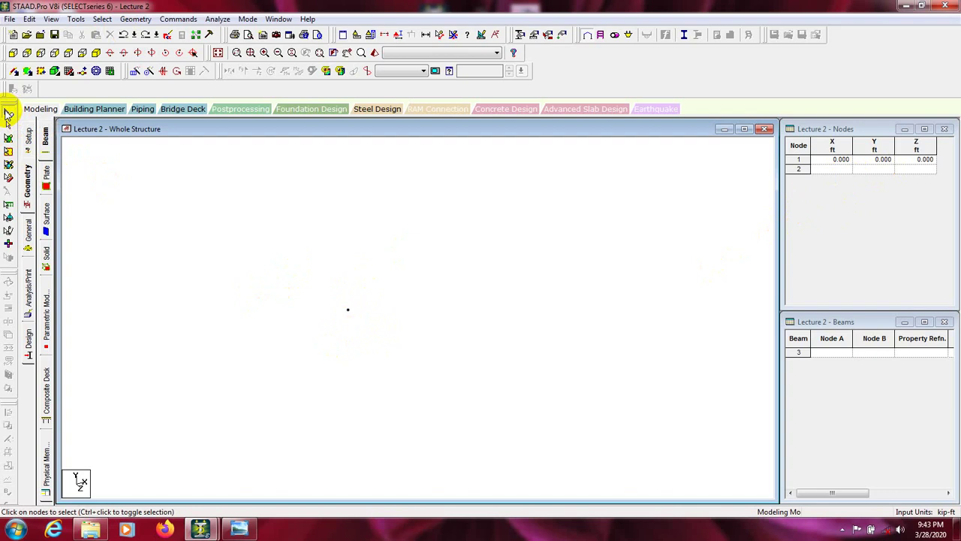
left_click_drag(381, 284, 314, 367)
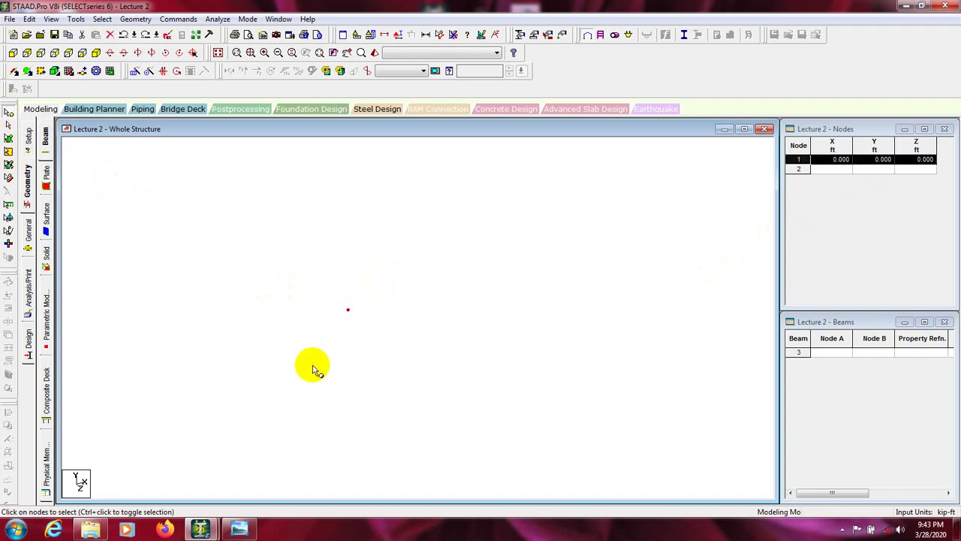
right_click(349, 313)
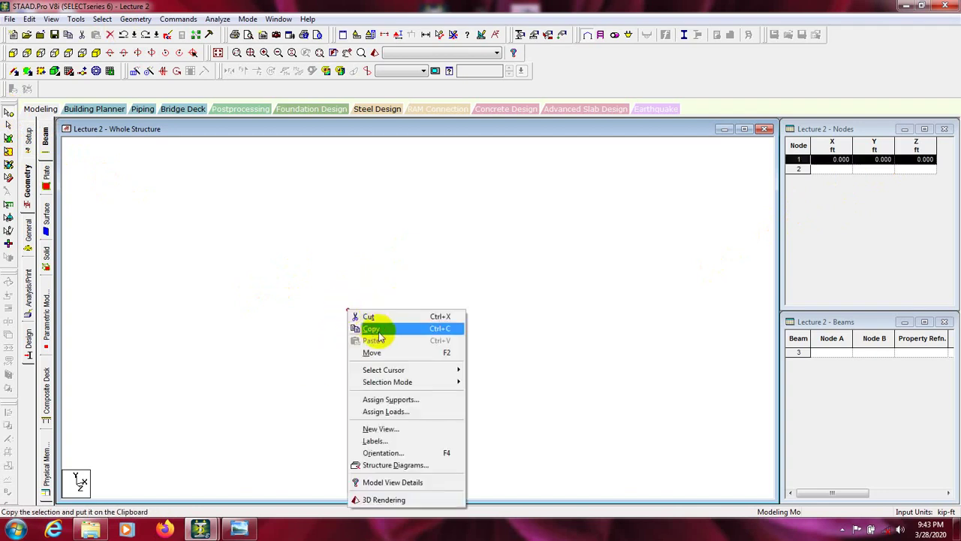
left_click(378, 329)
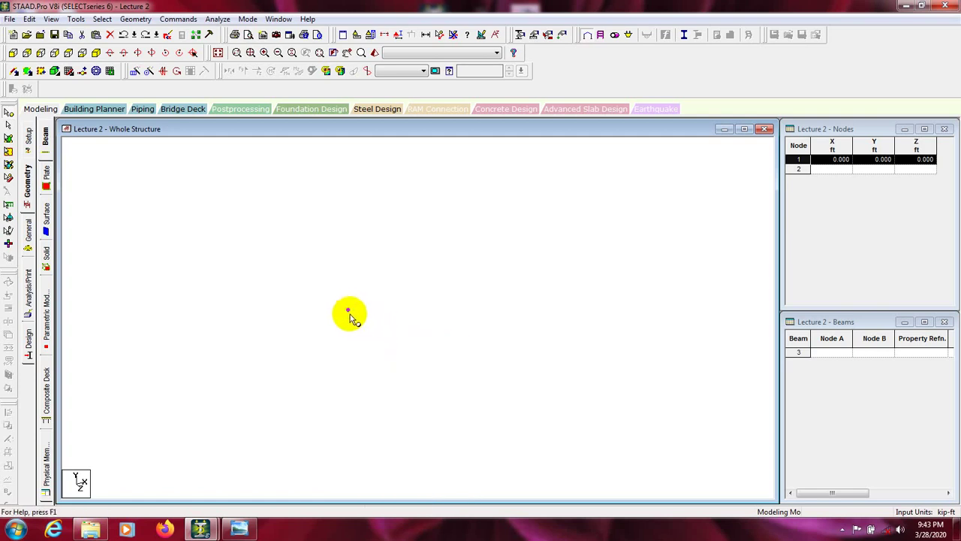
- Paste the copied node with a move of X = 5, Y = 0, Z = 0 ft
right_click(348, 313)
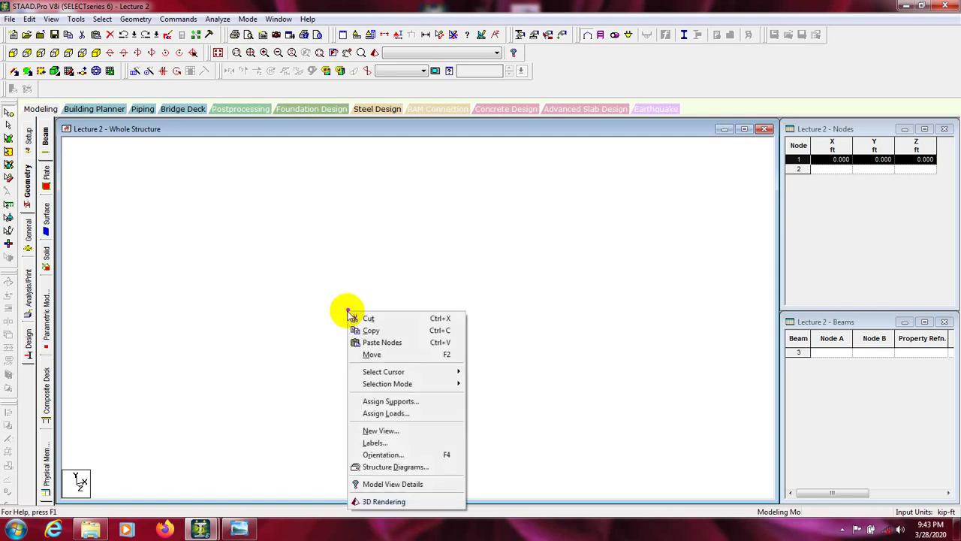
left_click(378, 344)
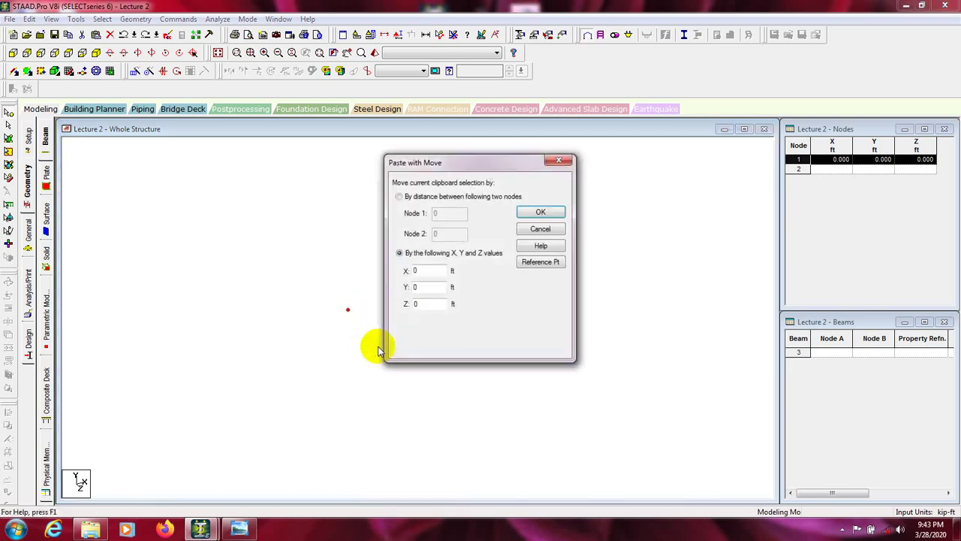
left_click_drag(489, 165, 595, 163)
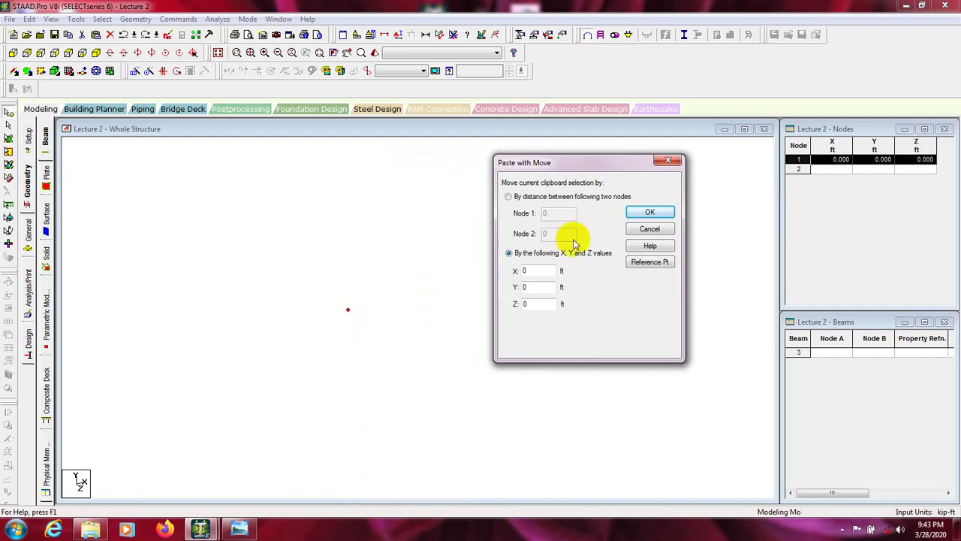
double_click(525, 286)
double_click(543, 301)
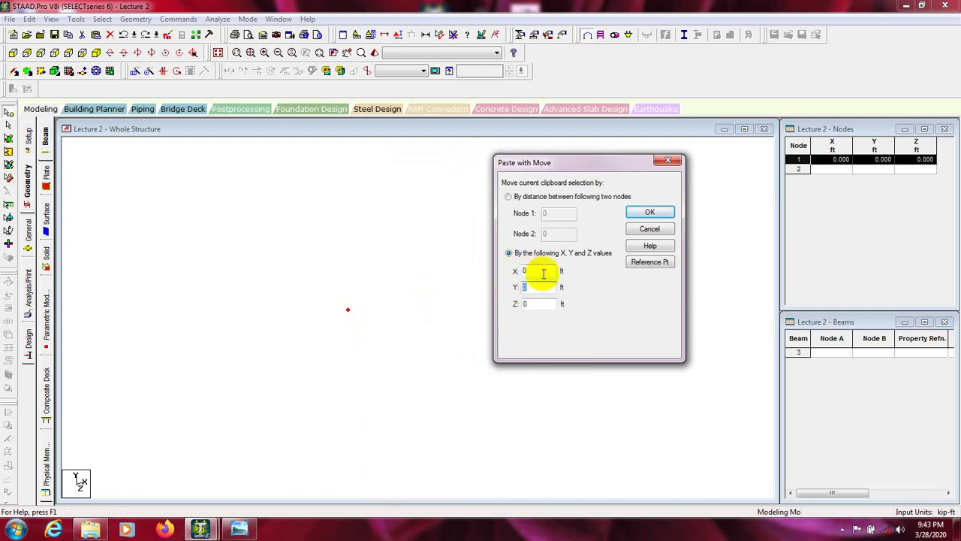
double_click(525, 287)
double_click(525, 270)
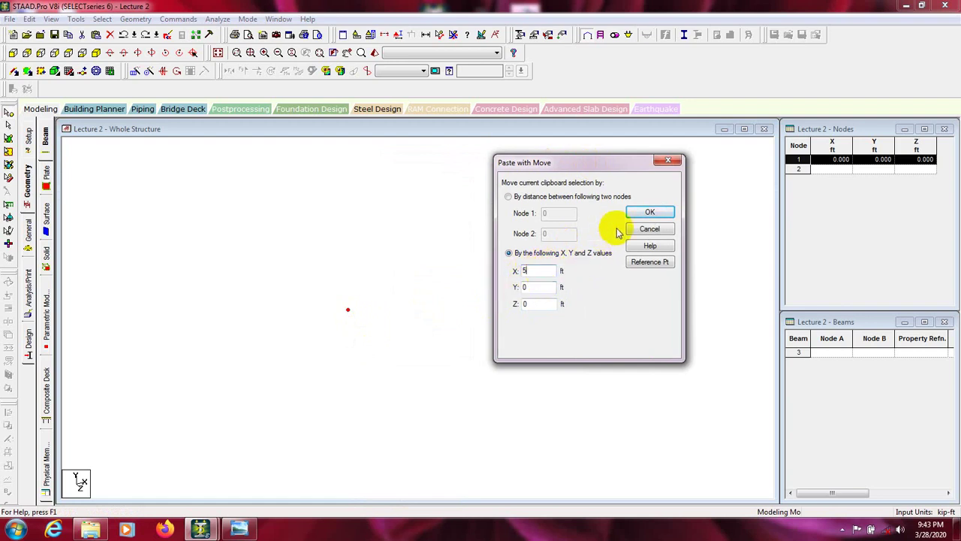
left_click(651, 211)
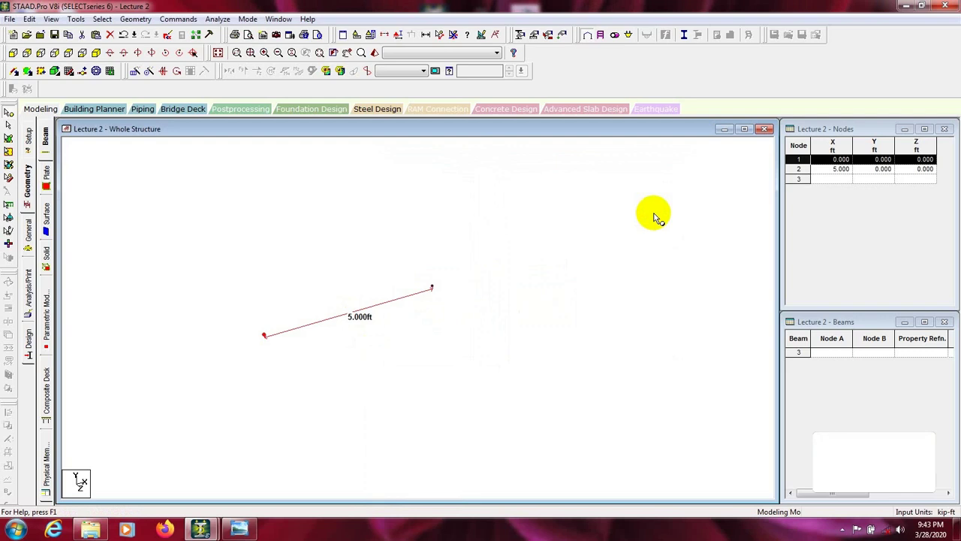
- Try to remove the displayed distance label between the two nodes using Remove with the Dimension to View option
left_click(427, 36)
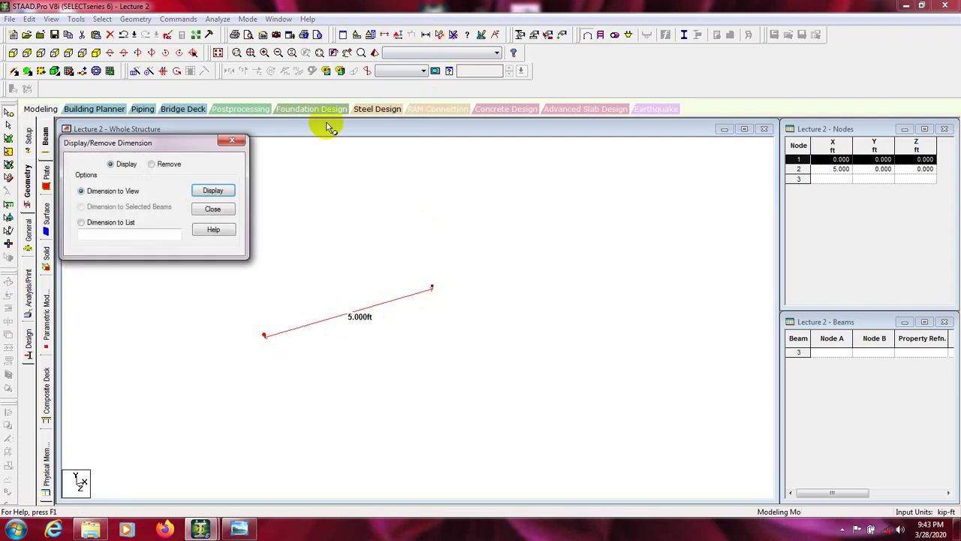
left_click(170, 165)
left_click(212, 191)
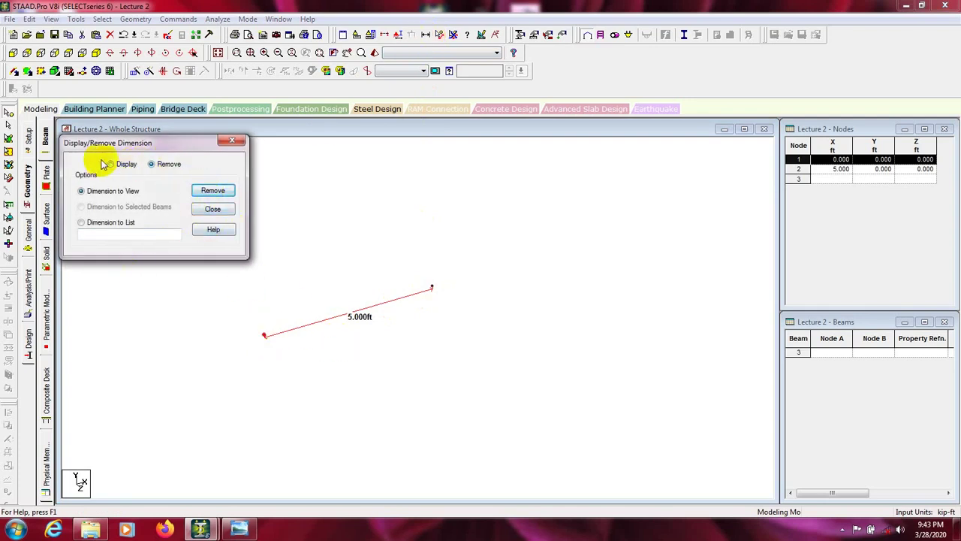
left_click(401, 323)
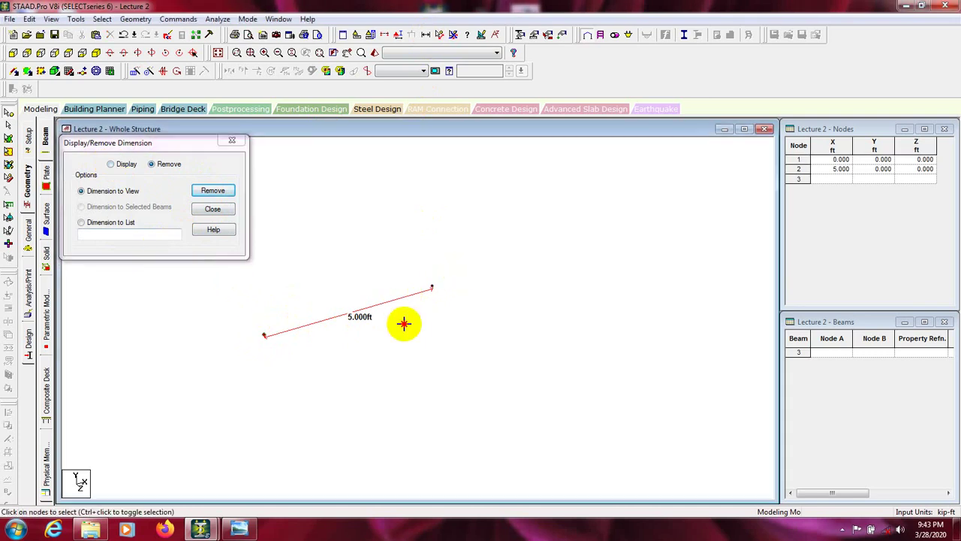
left_click(213, 190)
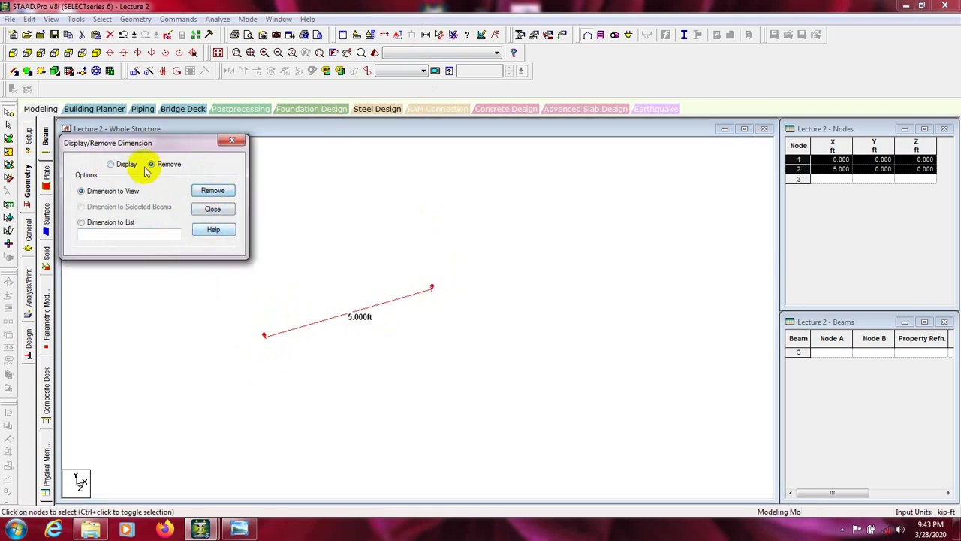
left_click(212, 209)
left_click(325, 320)
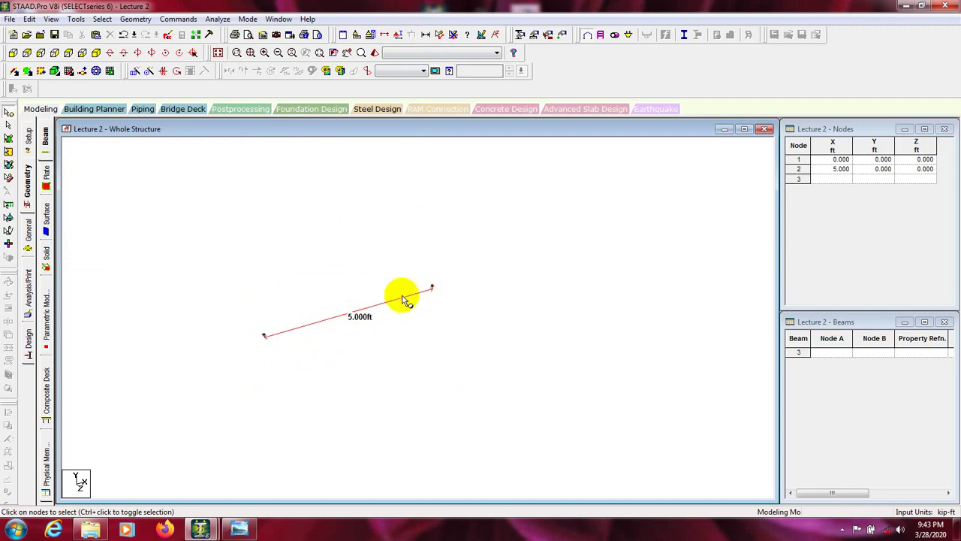
- Select and copy both nodes, and paste them with a move of X = 0, Y = 0, Z = 3 ft
middle_click_drag(399, 350, 386, 317)
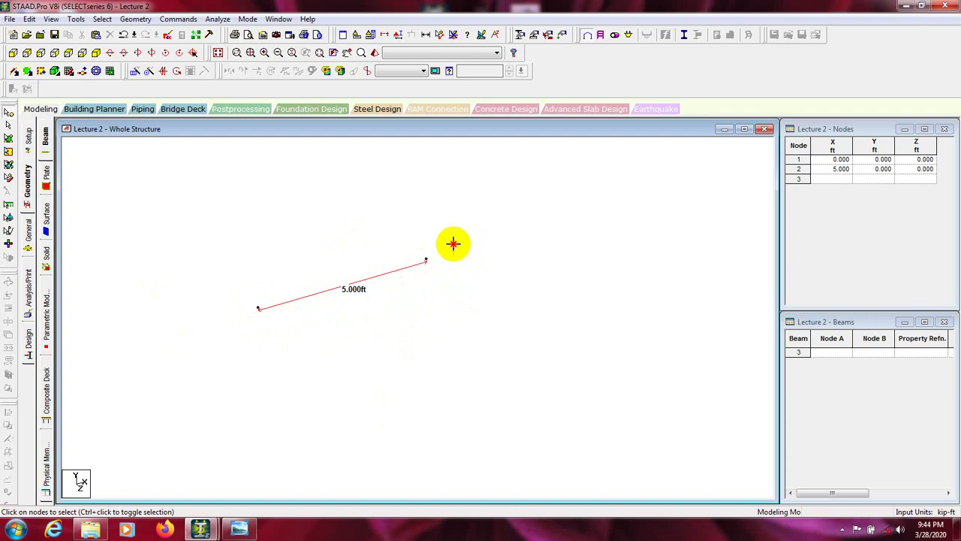
left_click_drag(453, 243, 210, 372)
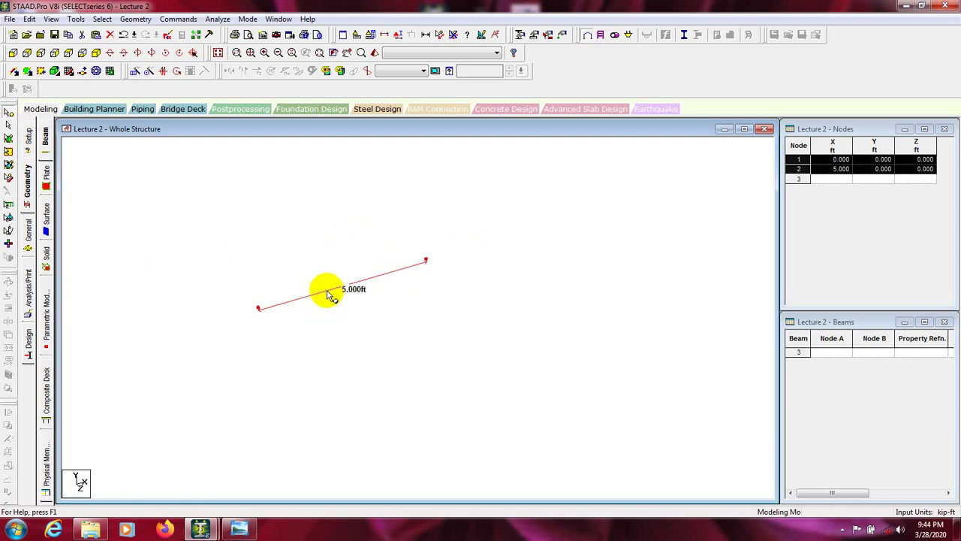
key("ctrl+v")
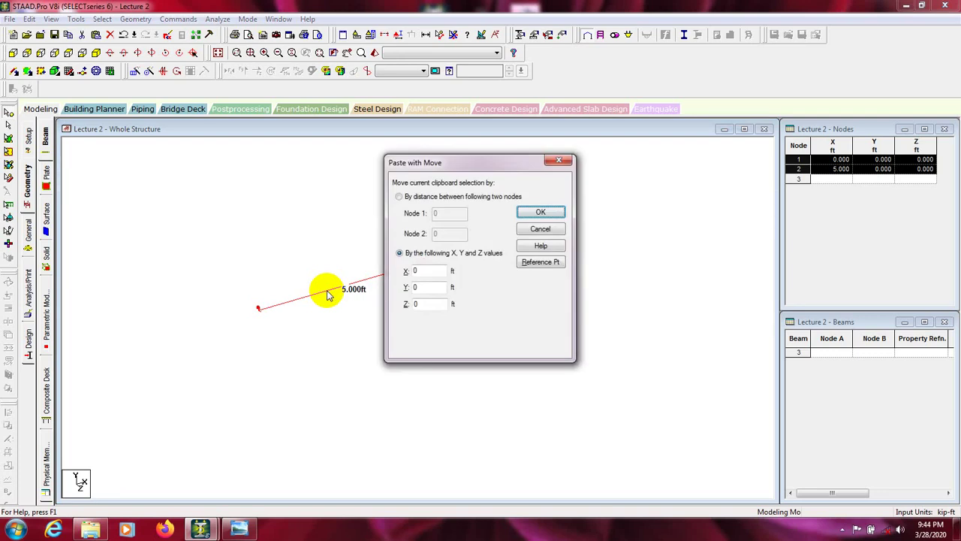
left_click_drag(429, 162, 577, 172)
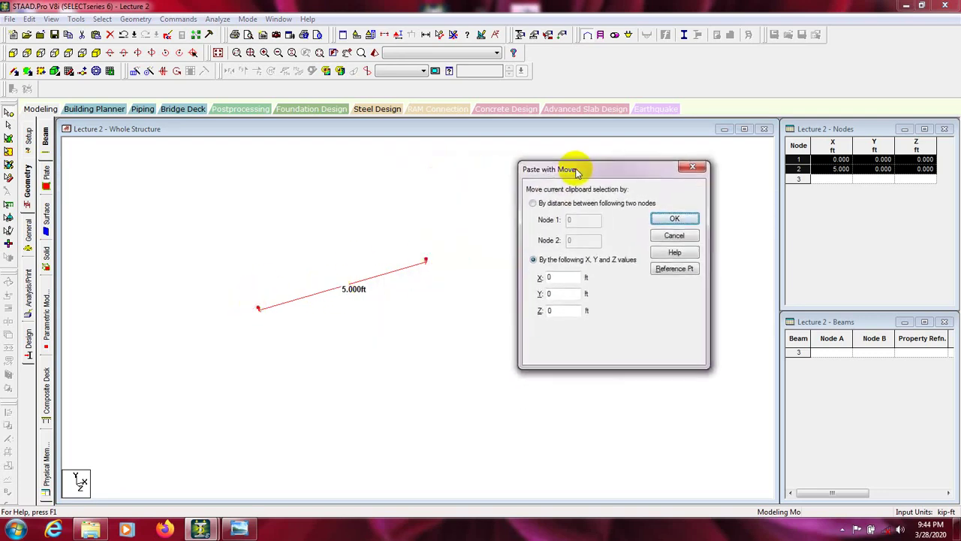
double_click(560, 311)
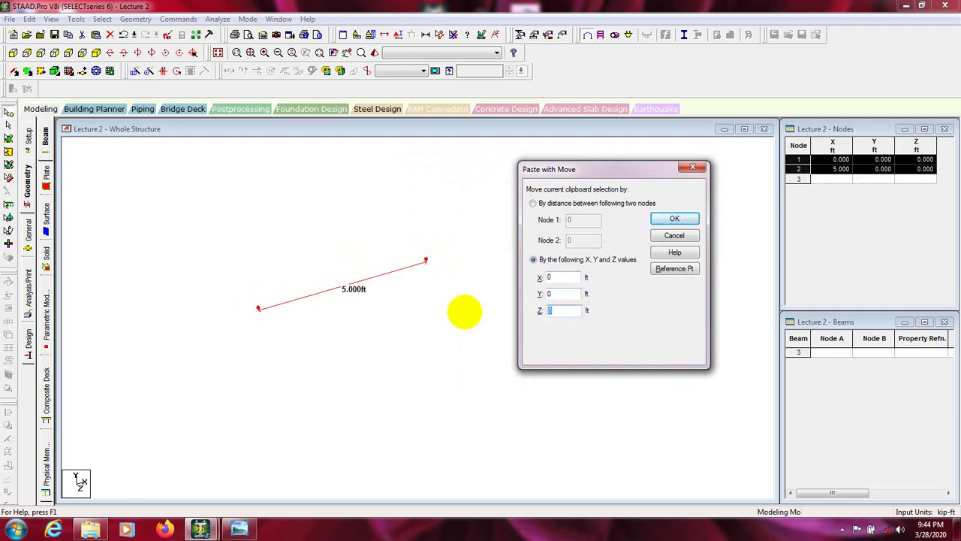
left_click(678, 219)
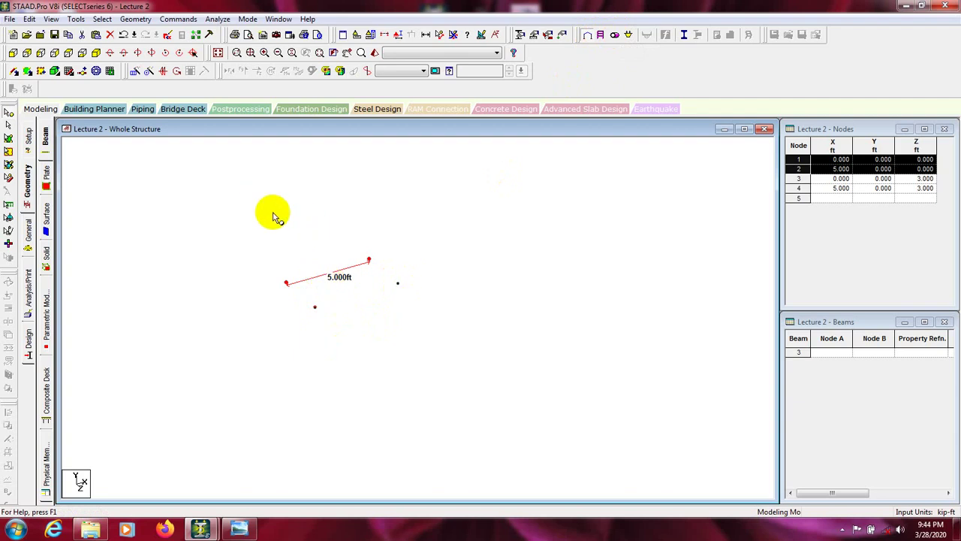
- Draw four beams forming a rectangle, connecting nodes 1 to 2, 3 to 4, 1 to 3 and 2 to 4
key("Left")
key("Left")
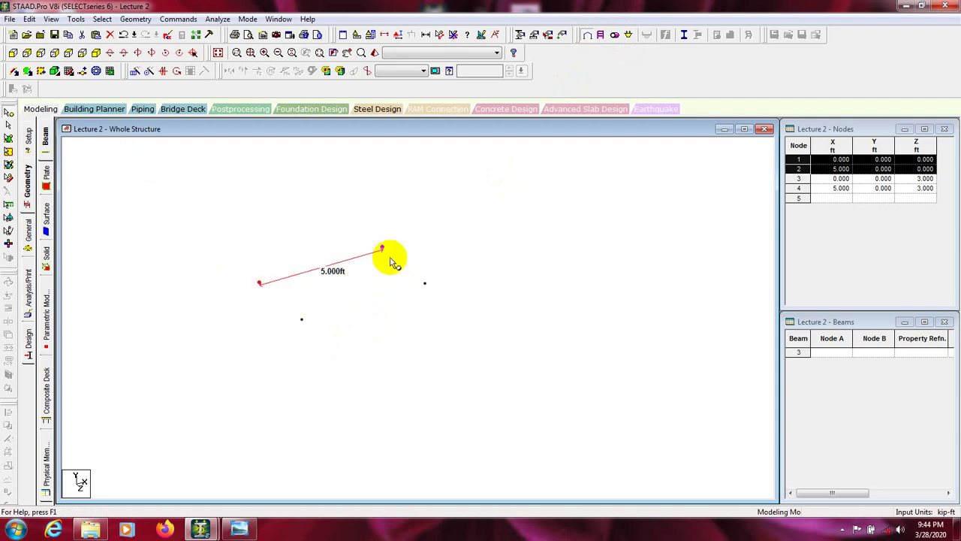
left_click(14, 72)
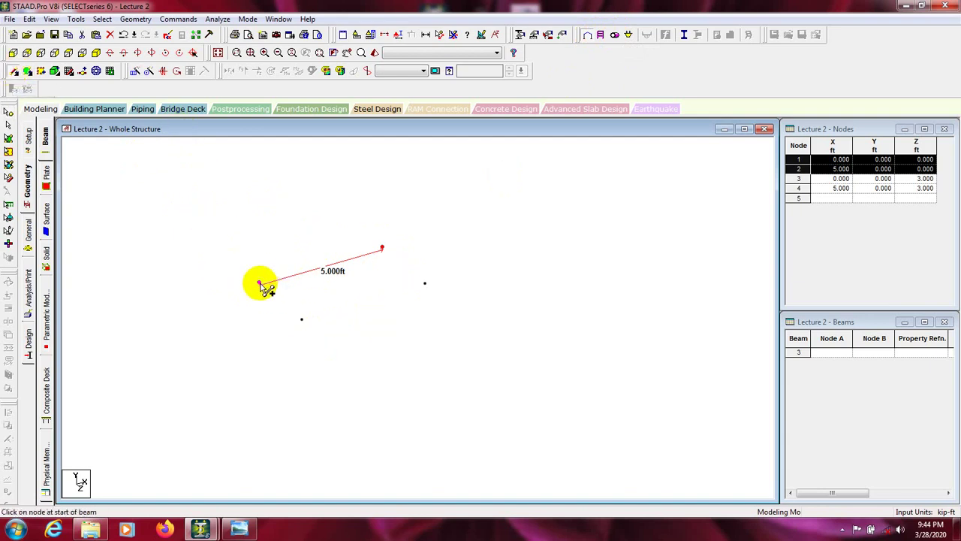
left_click_drag(260, 285, 382, 251)
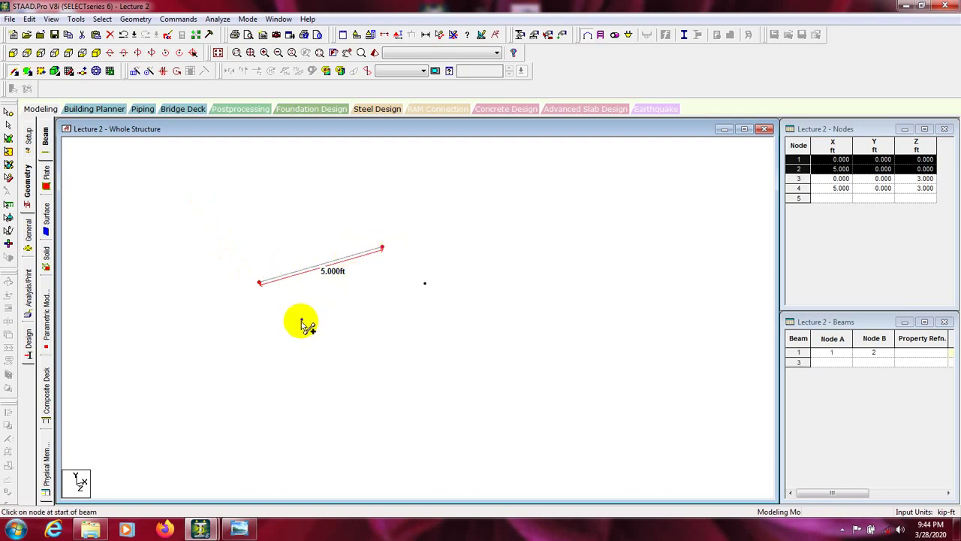
left_click_drag(303, 319, 426, 284)
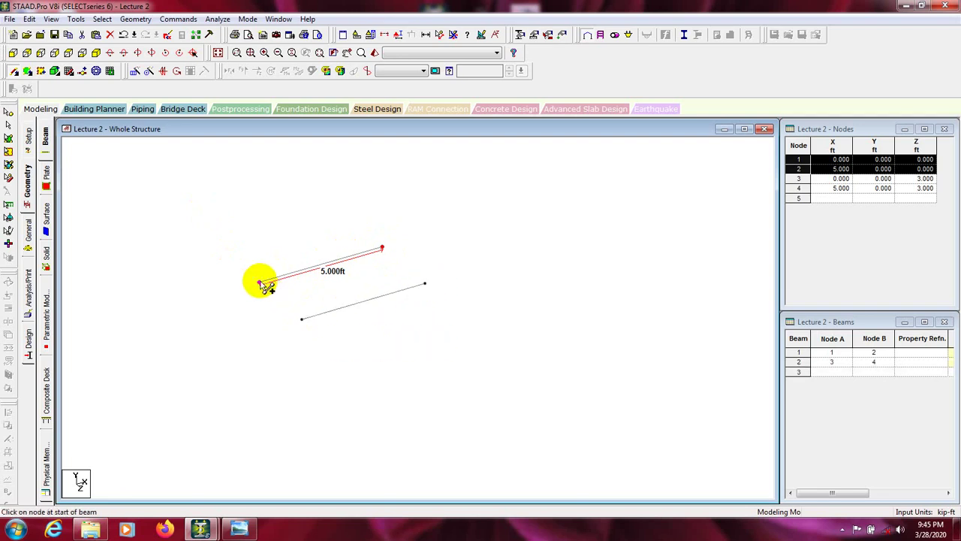
left_click_drag(260, 284, 302, 319)
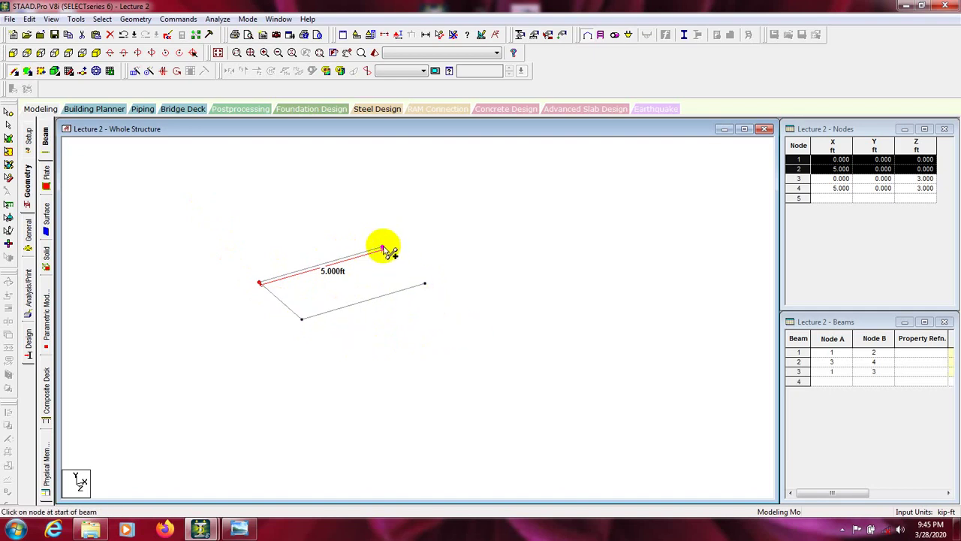
left_click_drag(381, 248, 425, 284)
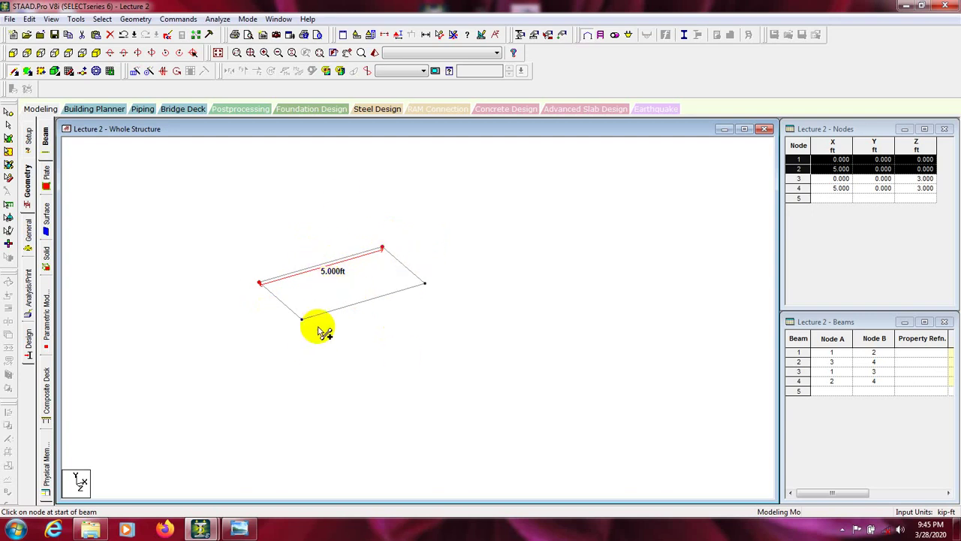
- Select all four corner nodes of the rectangle with the nodes cursor and copy them
left_click(7, 112)
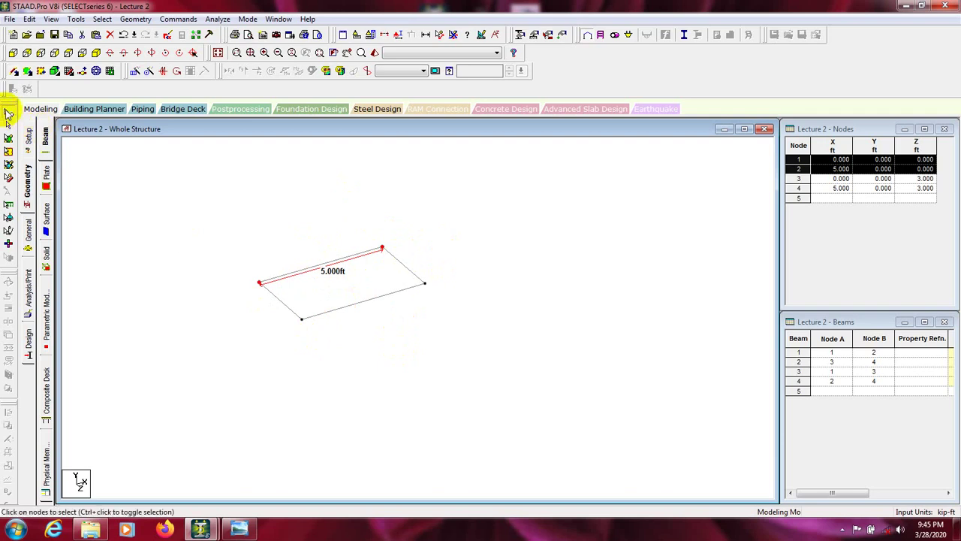
left_click(406, 351)
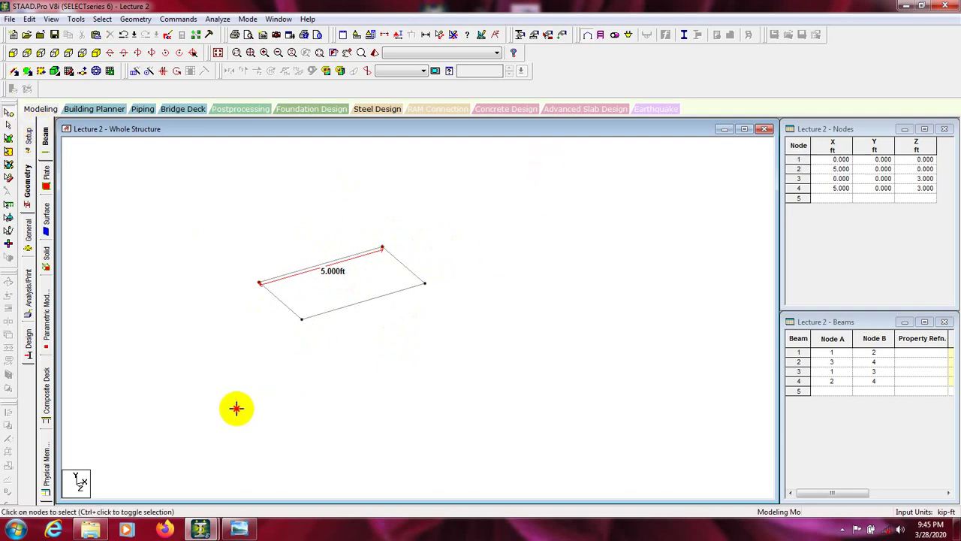
key("ctrl+a")
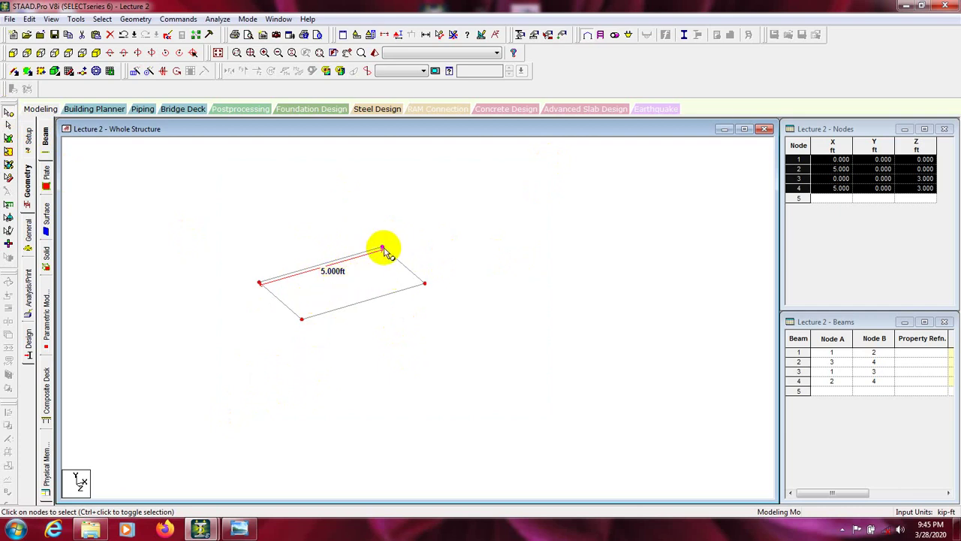
right_click(383, 250)
left_click(406, 266)
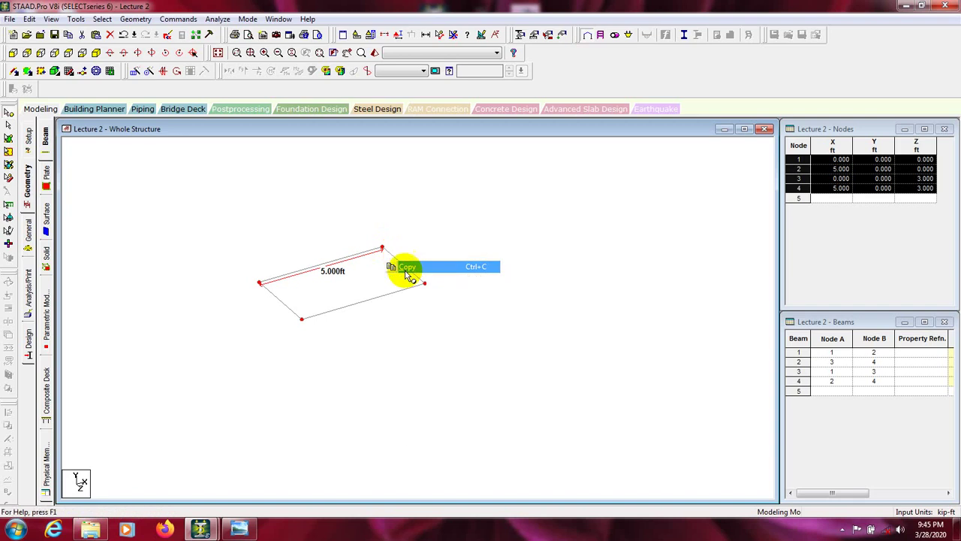
- Paste the copied nodes with a move of X = 0, Y = -2, Z = 0 ft
right_click(358, 280)
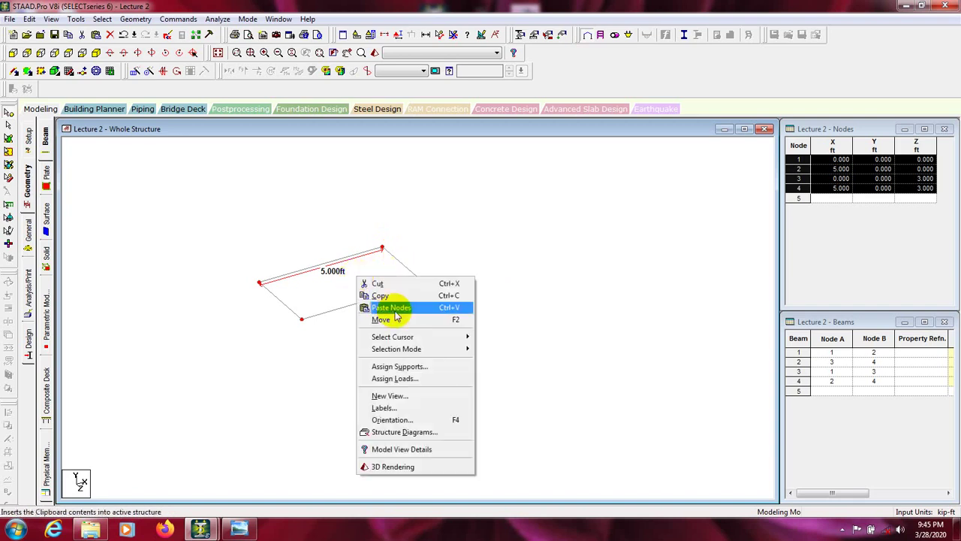
left_click(395, 311)
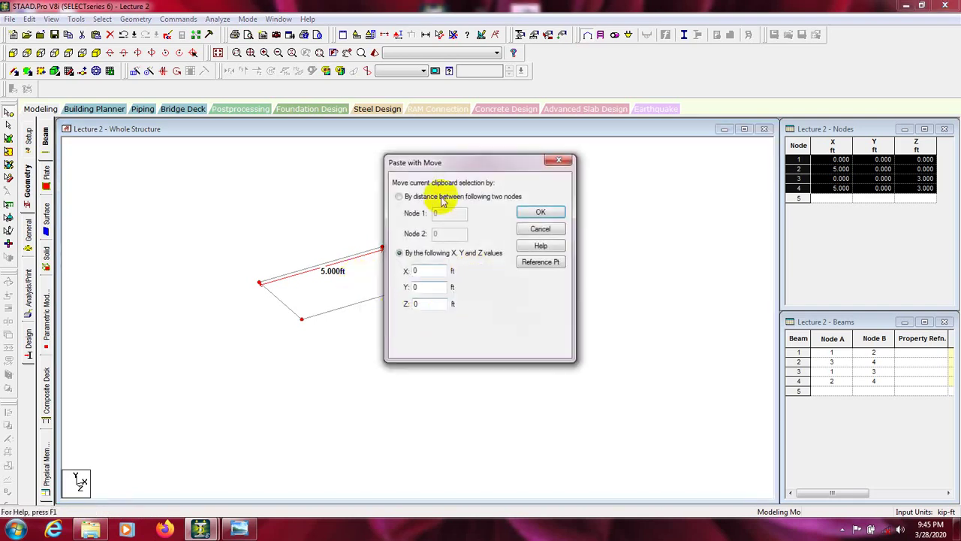
double_click(448, 298)
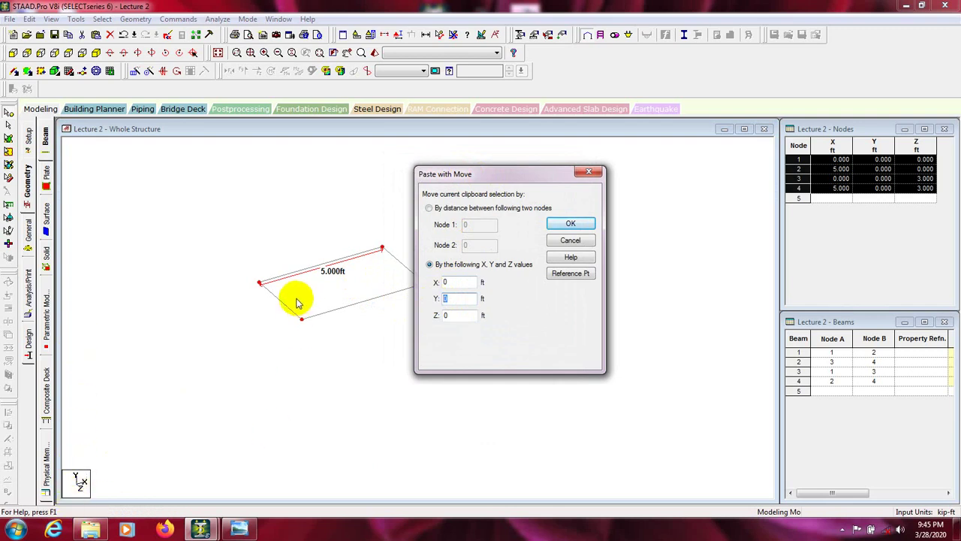
left_click(453, 299)
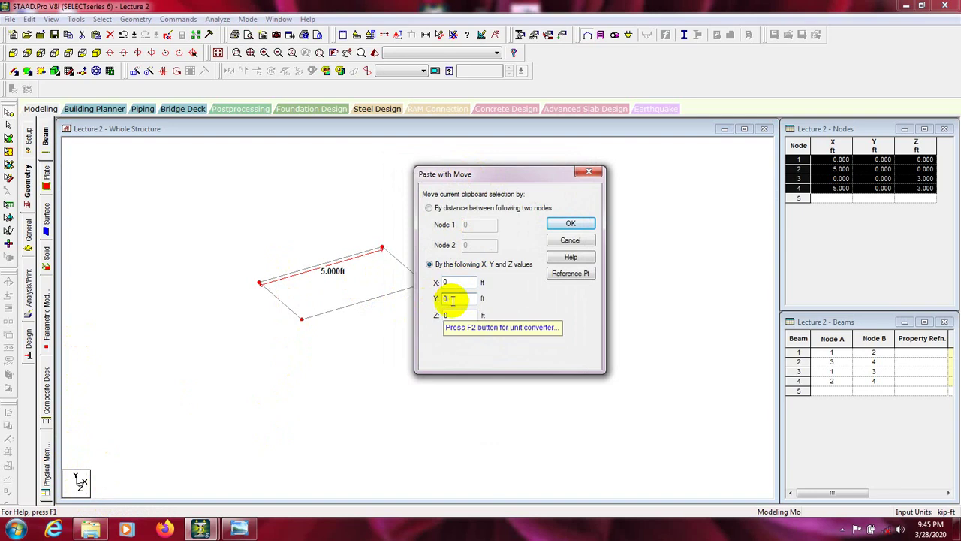
type("1")
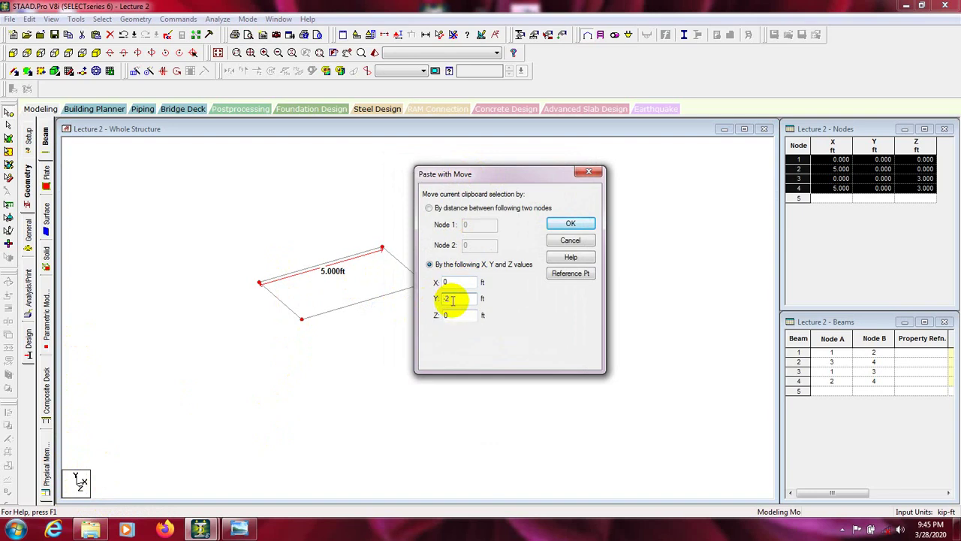
left_click(571, 223)
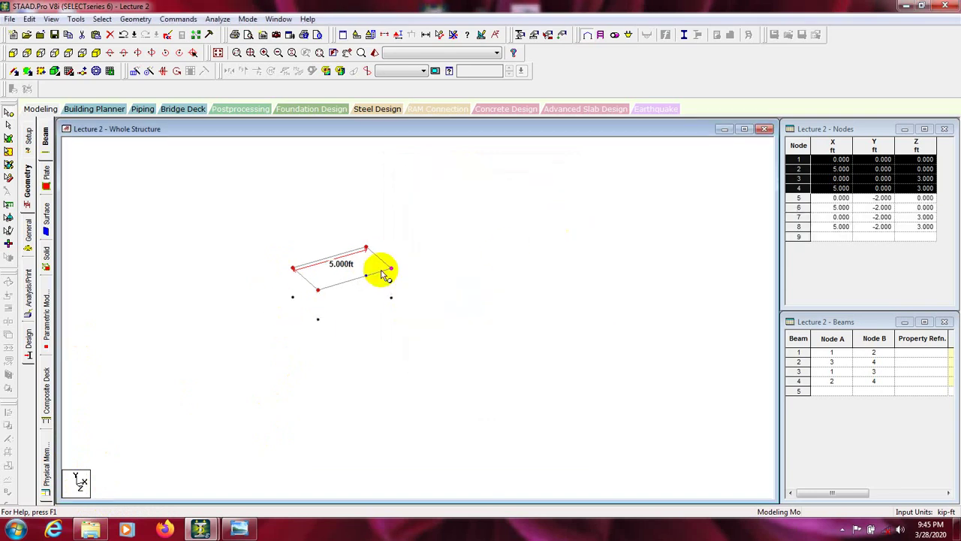
- Draw four vertical beams as legs, connecting nodes 1 to 5, 3 to 7, 4 to 8 and 2 to 6
scroll(370, 279, "up", 2)
scroll(323, 308, "down", 1)
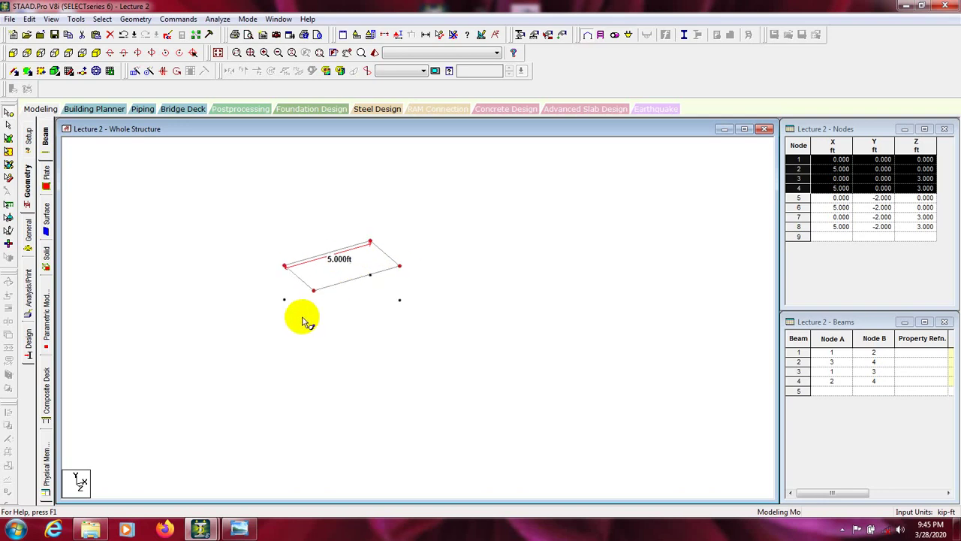
scroll(334, 314, "down", 1)
scroll(335, 319, "up", 2)
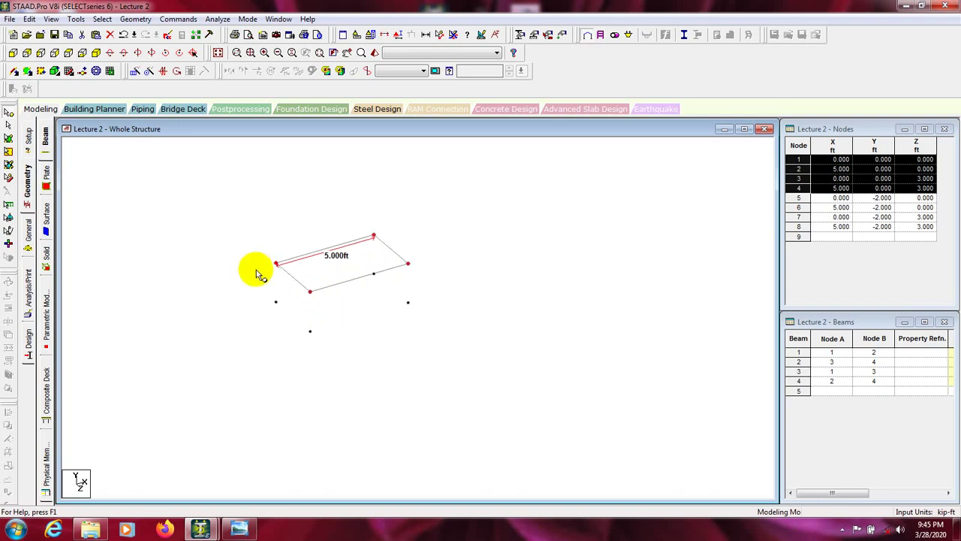
left_click(13, 72)
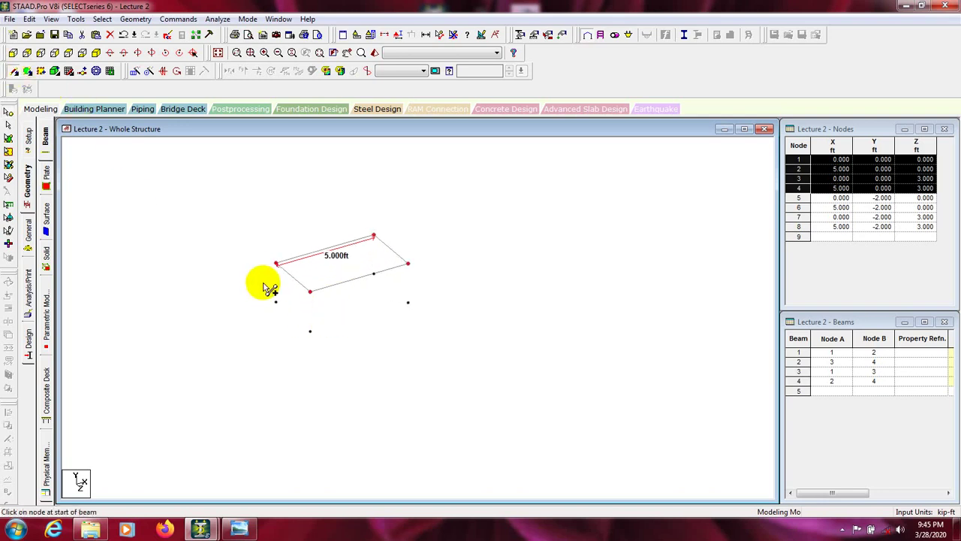
left_click_drag(276, 264, 310, 330)
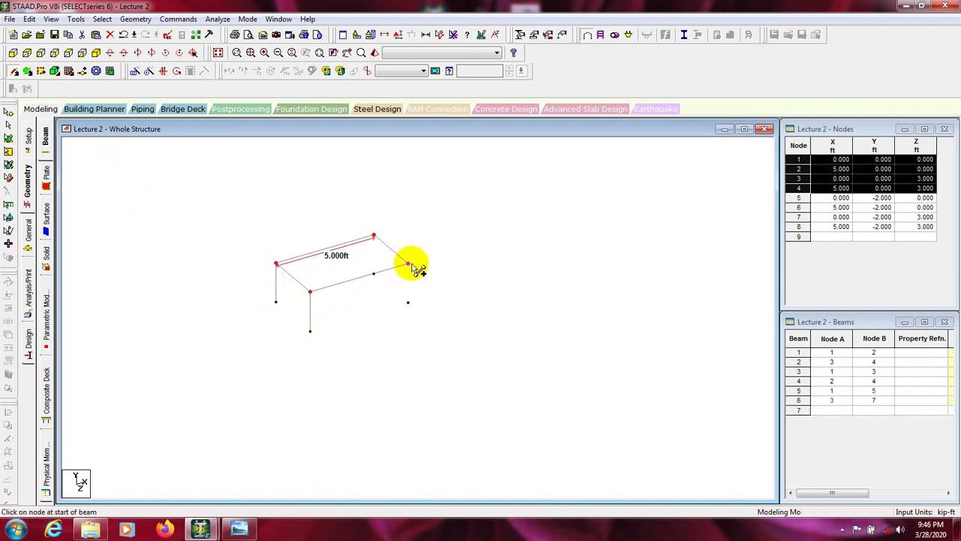
left_click_drag(410, 265, 409, 302)
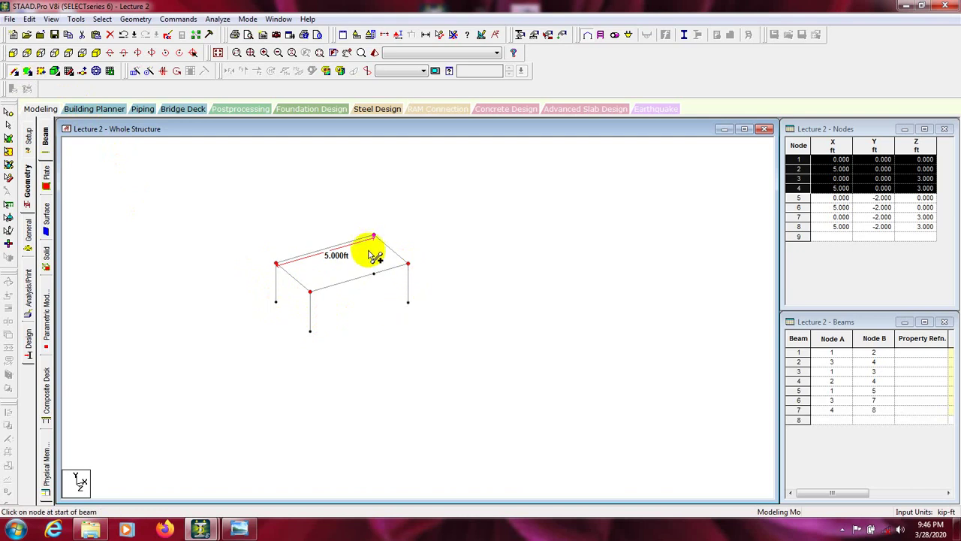
left_click_drag(373, 236, 374, 274)
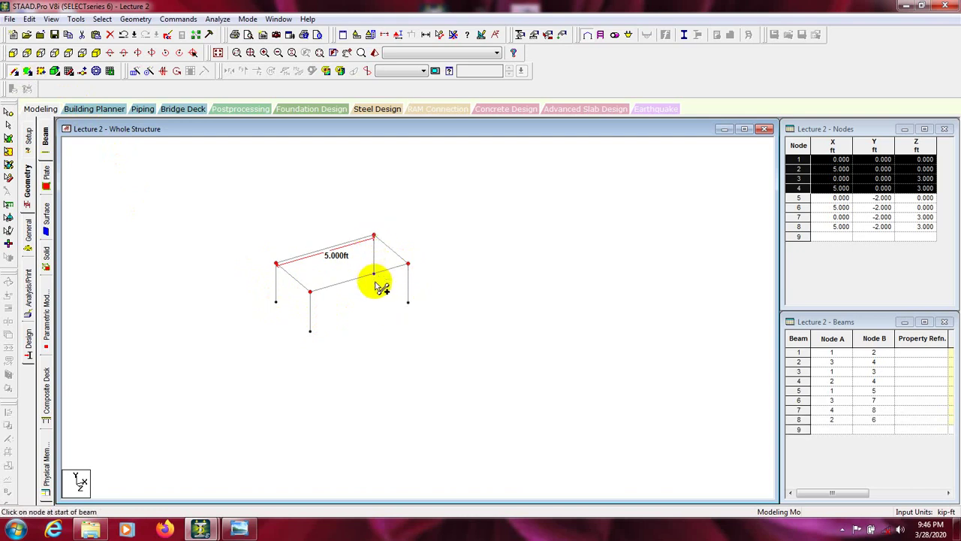
left_click(110, 54)
left_click(111, 56)
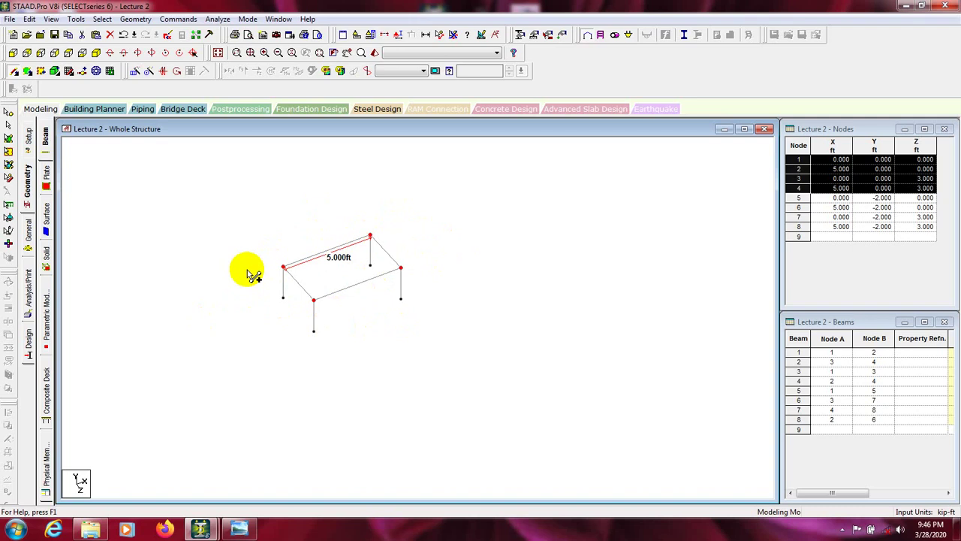
scroll(368, 294, "up", 2)
scroll(372, 296, "down", 4)
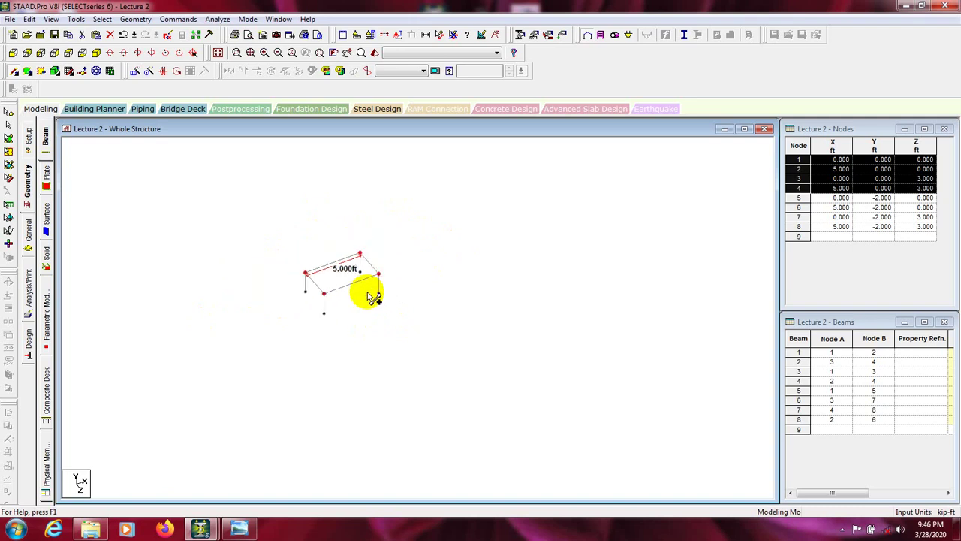
- Select the four upper corner nodes of the table frame with the nodes cursor in the front view
scroll(343, 305, "up", 2)
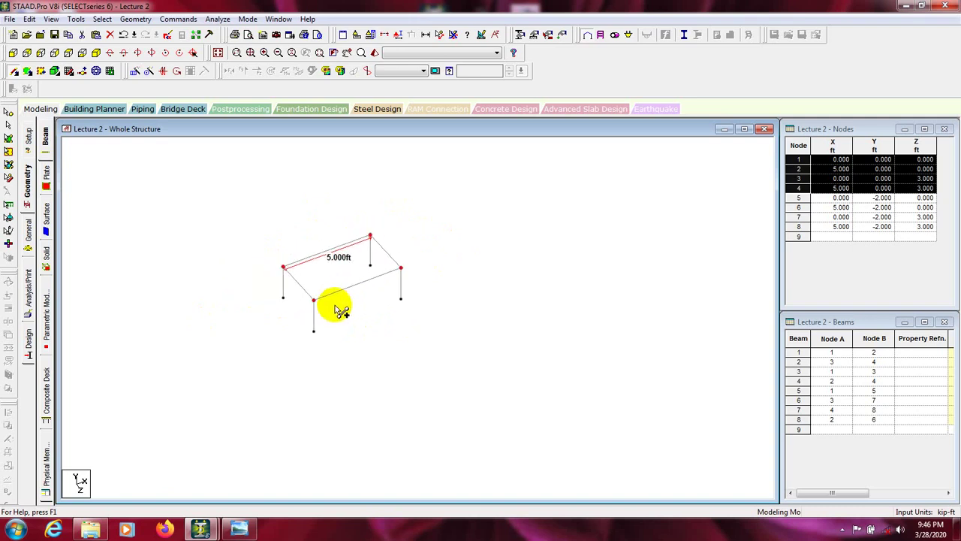
scroll(342, 310, "down", 1)
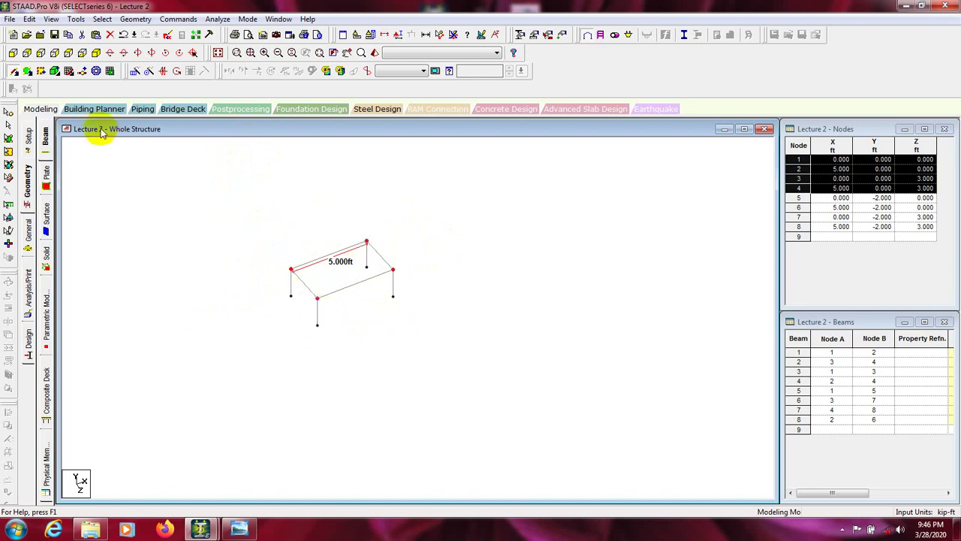
left_click(14, 54)
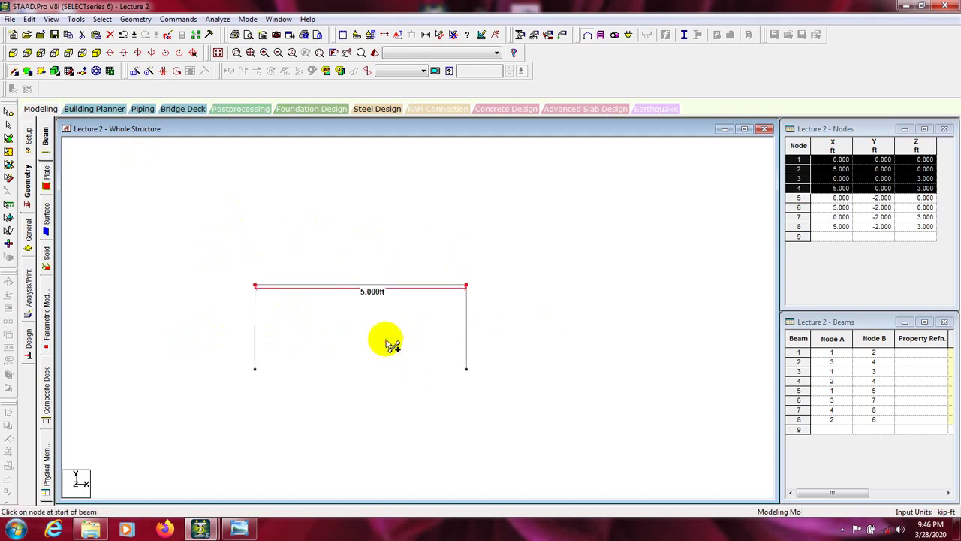
left_click(7, 115)
left_click(278, 230)
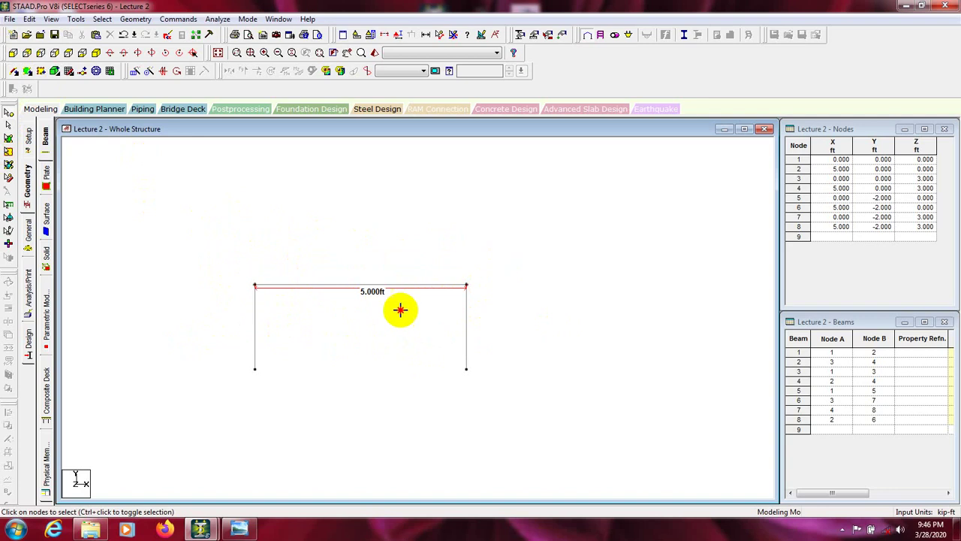
left_click_drag(498, 260, 213, 305)
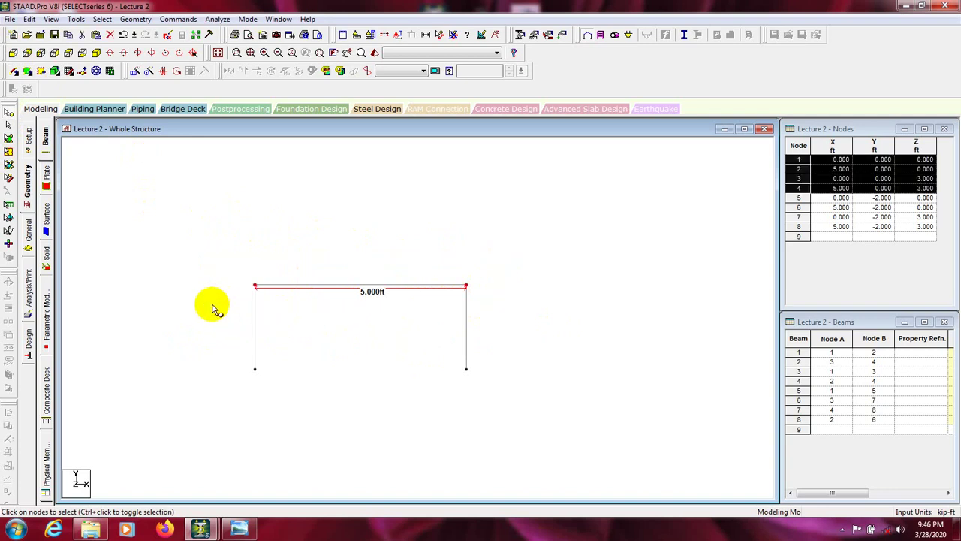
left_click(7, 114)
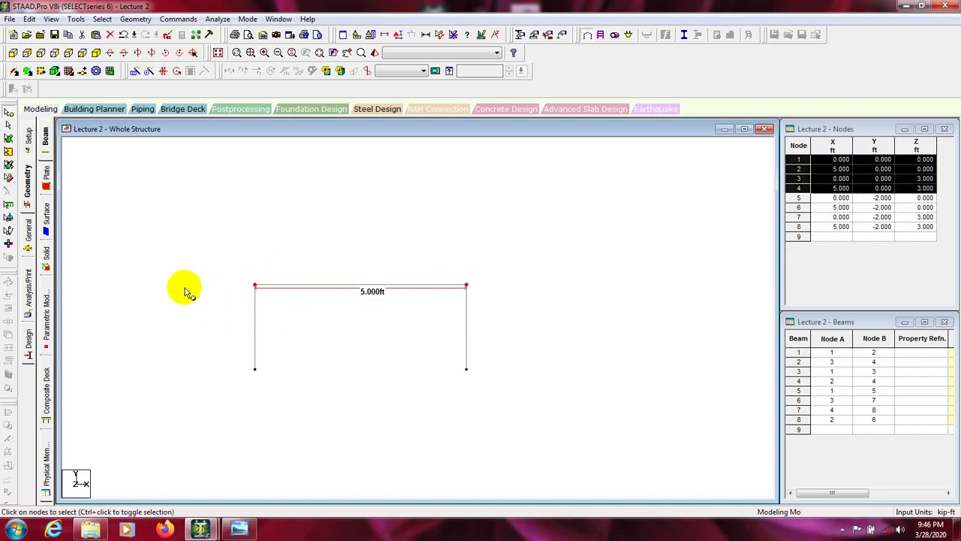
left_click(501, 263)
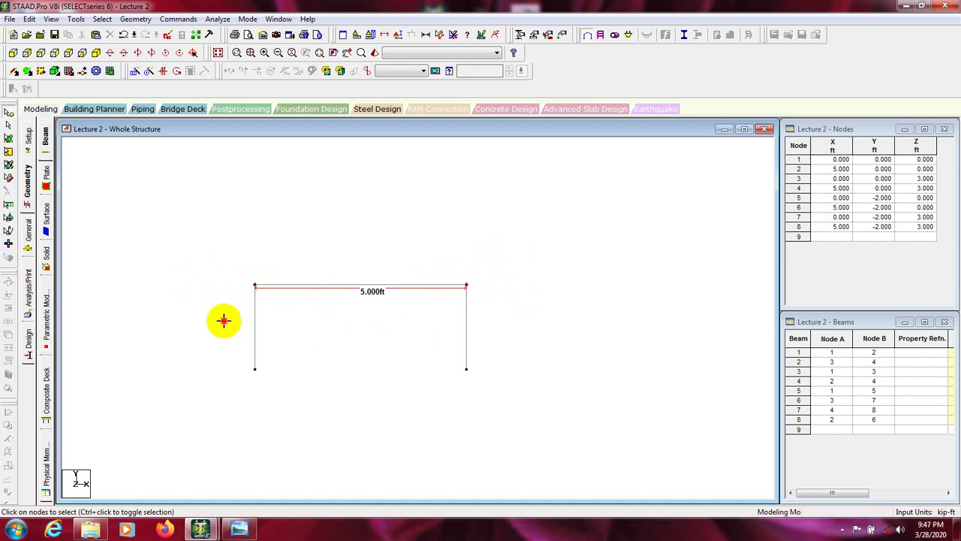
left_click_drag(223, 321, 220, 319)
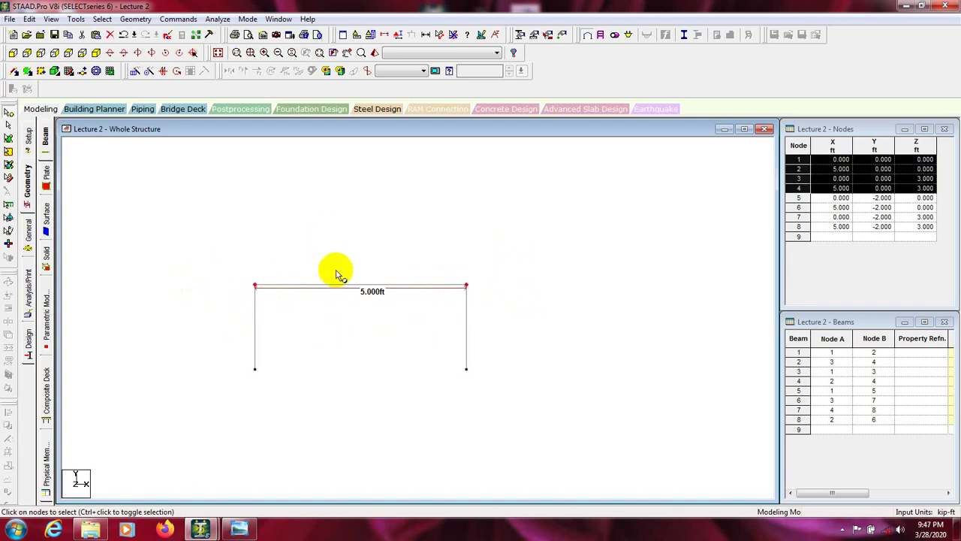
right_click(256, 286)
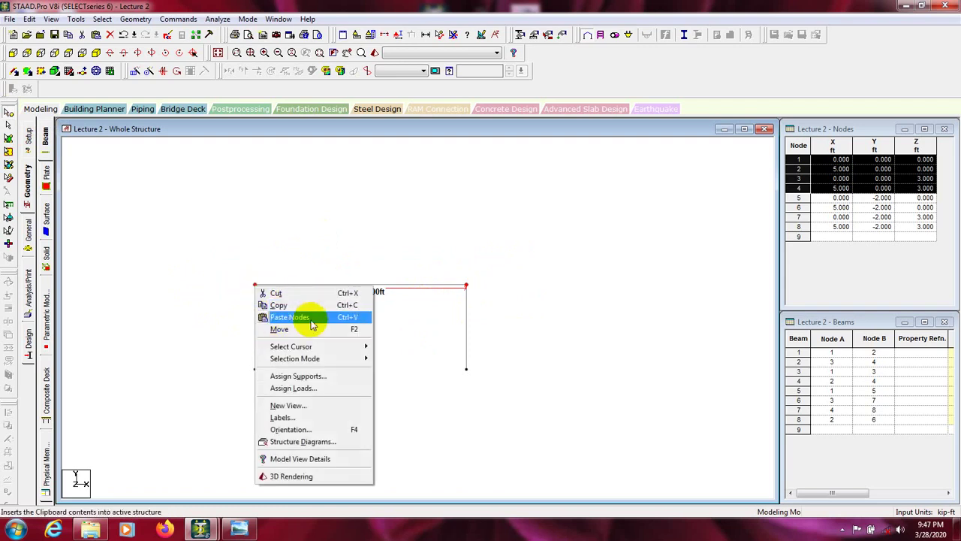
left_click(262, 94)
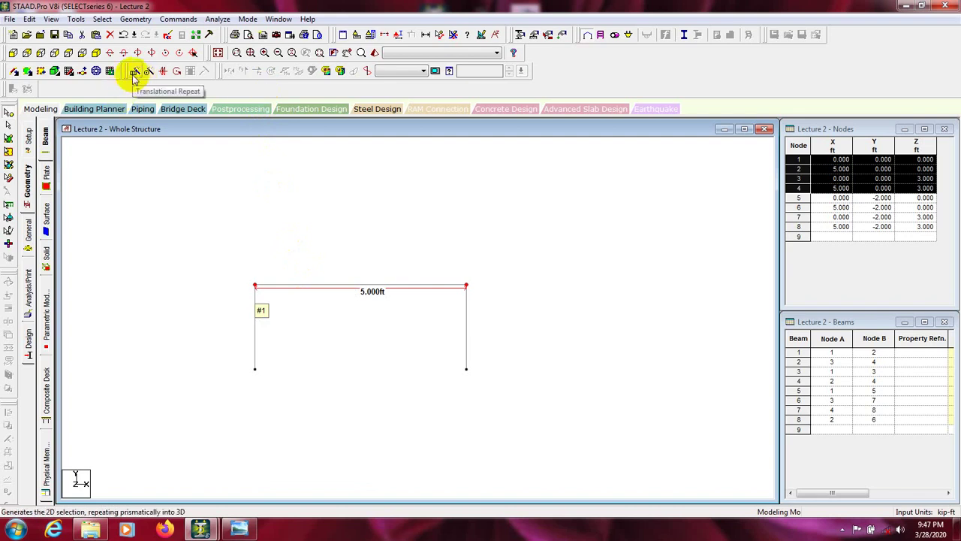
left_click(104, 19)
mouse_move(125, 22)
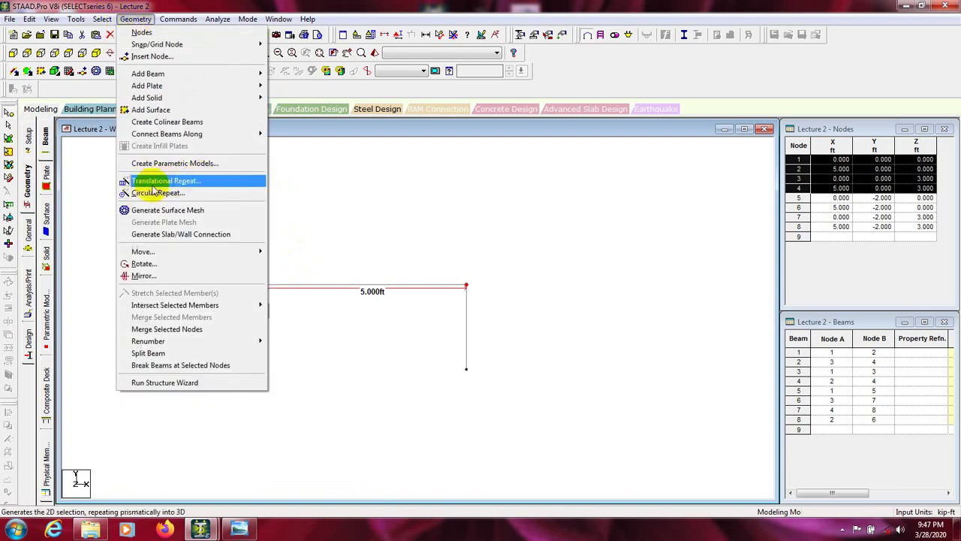
left_click(648, 79)
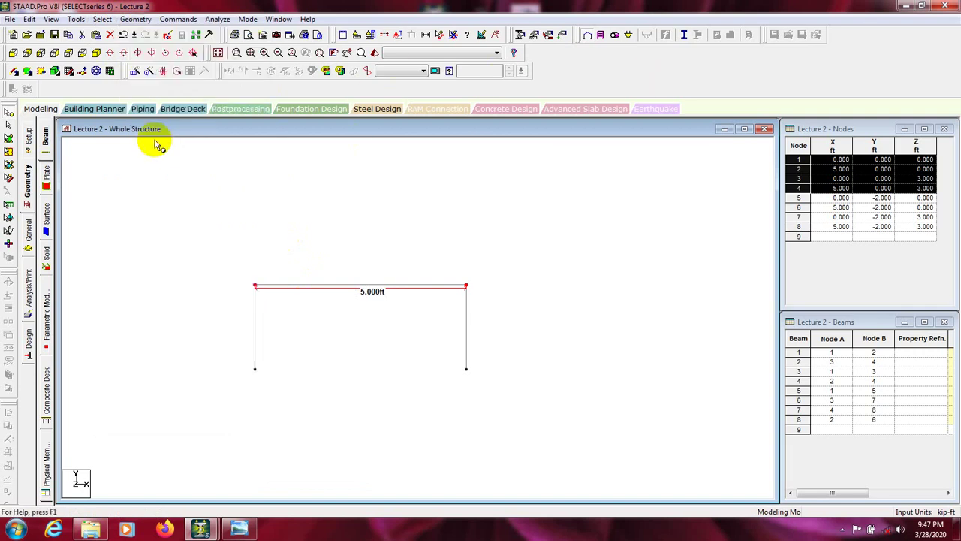
- Start the Translational Repeat command and allow Auto Save to save the file
left_click(133, 73)
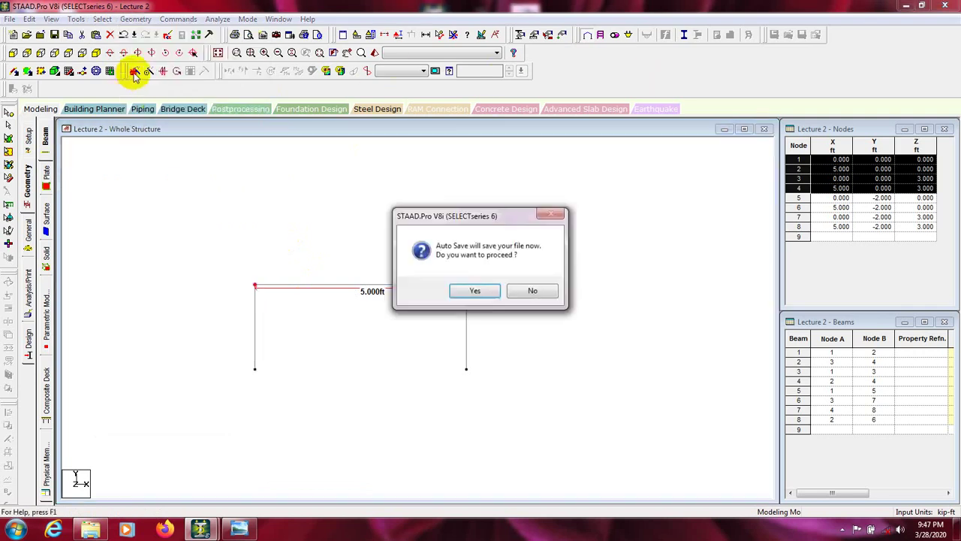
left_click(478, 290)
left_click(408, 281)
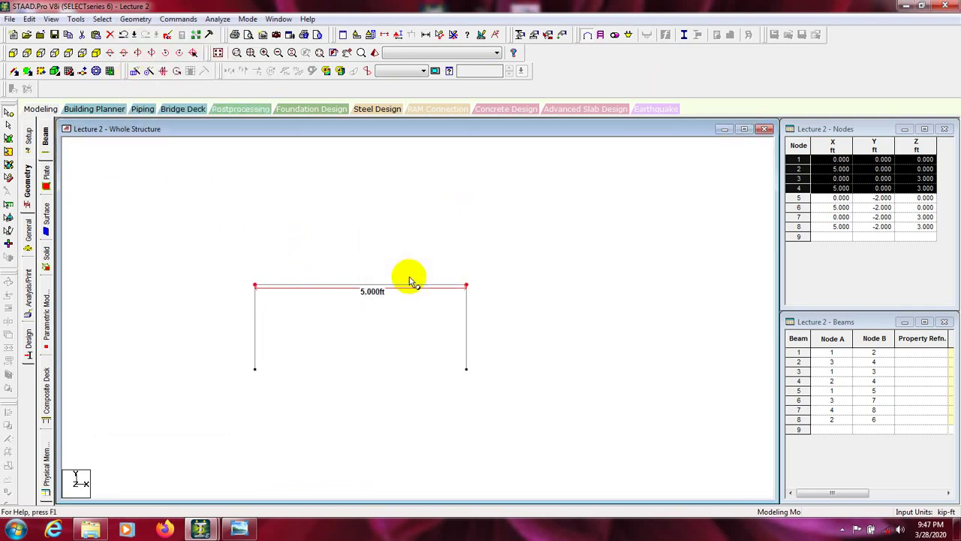
- Try a Translational Repeat of the selected nodes in global Y with 3 unlinked steps and 10 ft default spacing, and undo it
left_click(138, 75)
left_click_drag(429, 180, 604, 119)
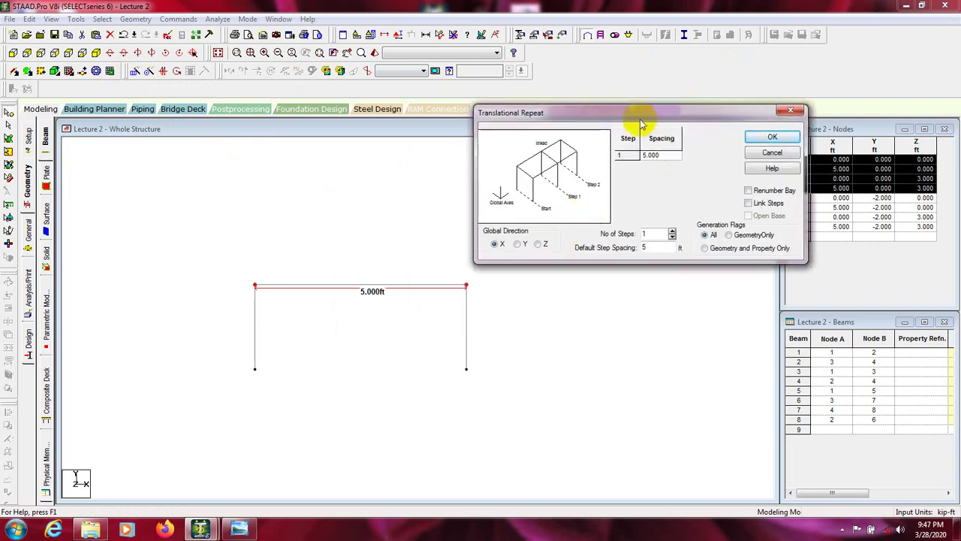
left_click_drag(642, 112, 657, 102)
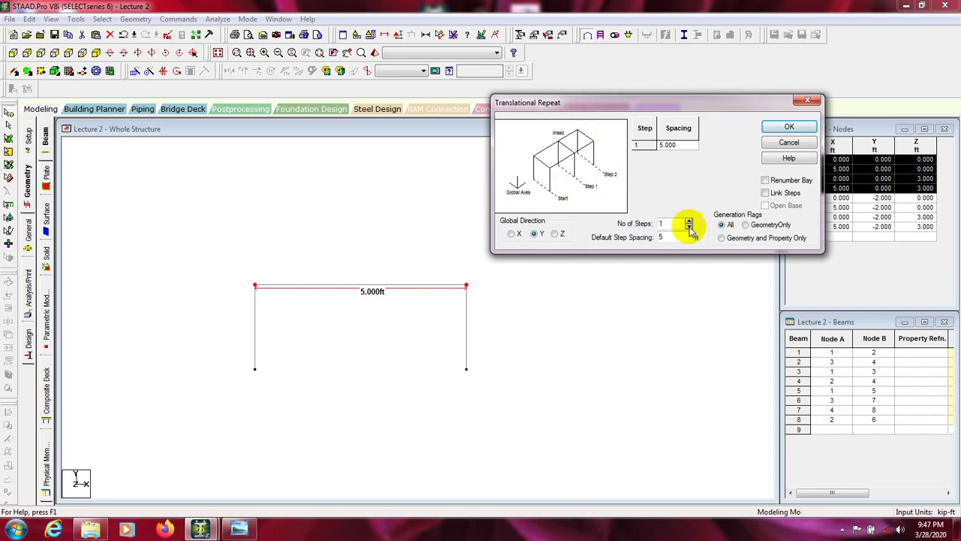
left_click_drag(672, 223, 610, 224)
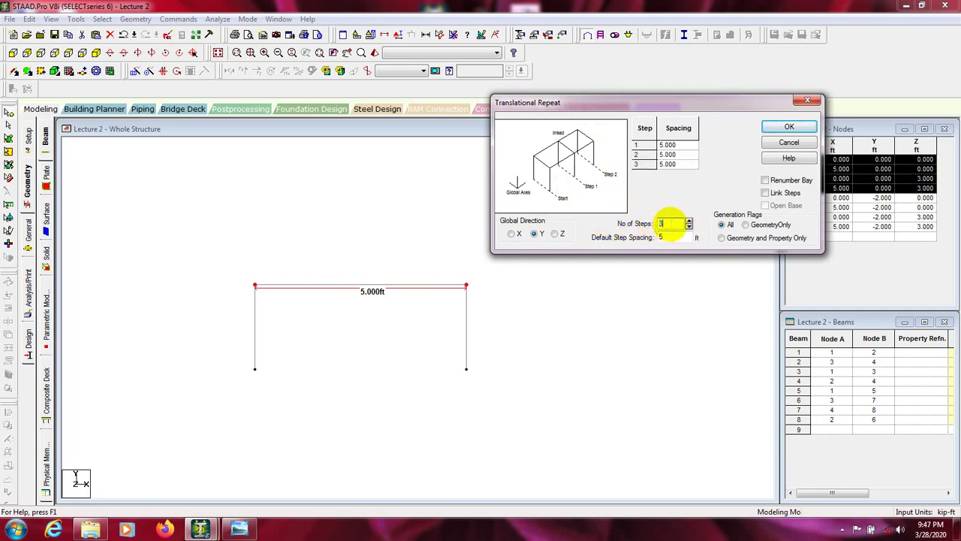
key("Tab")
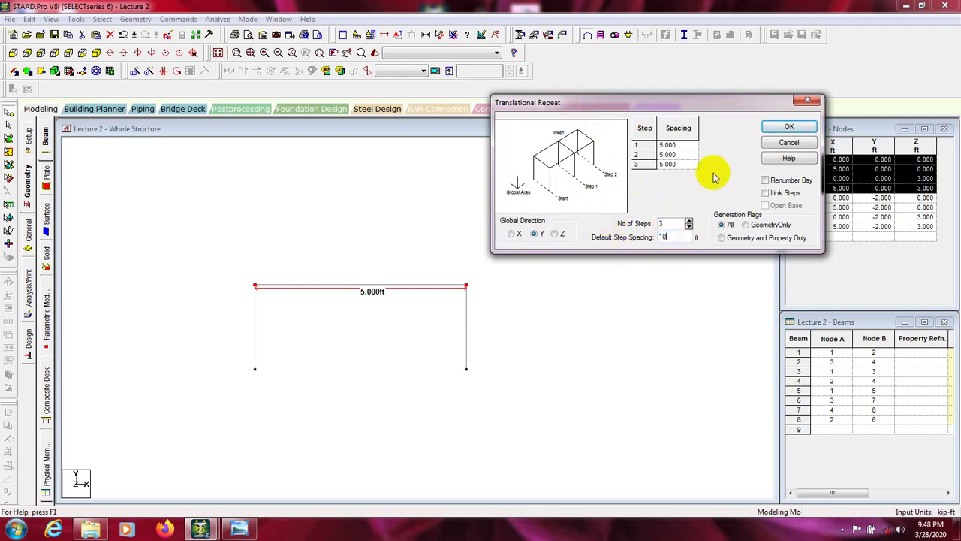
left_click(720, 223)
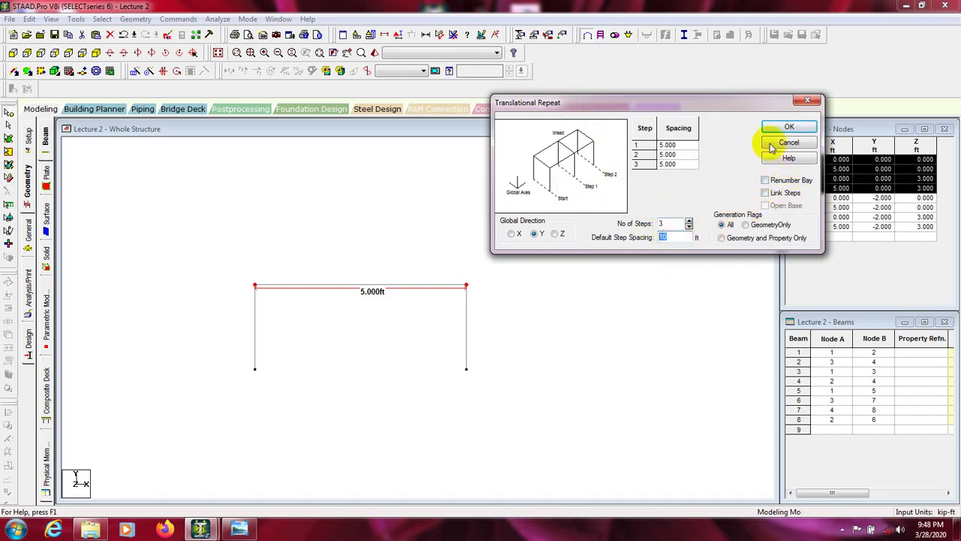
double_click(679, 236)
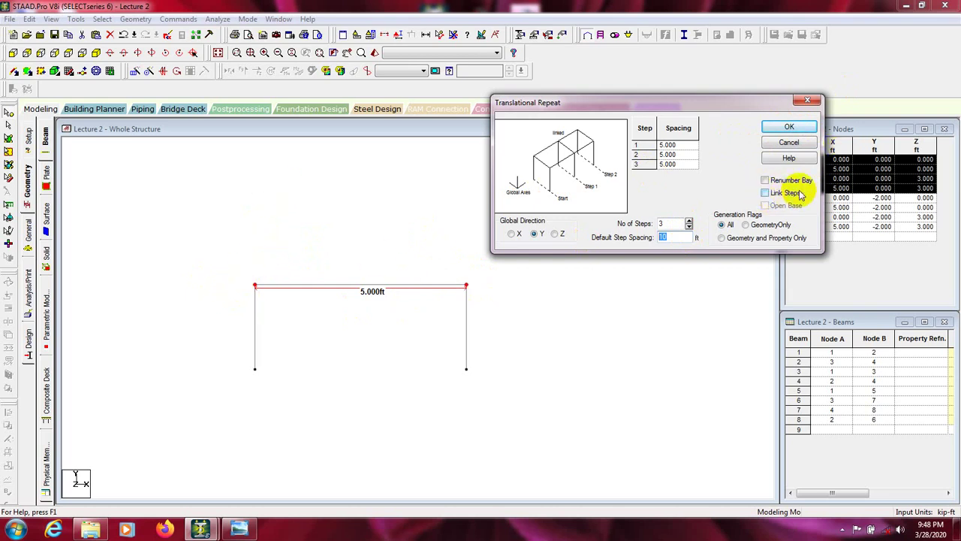
left_click(788, 129)
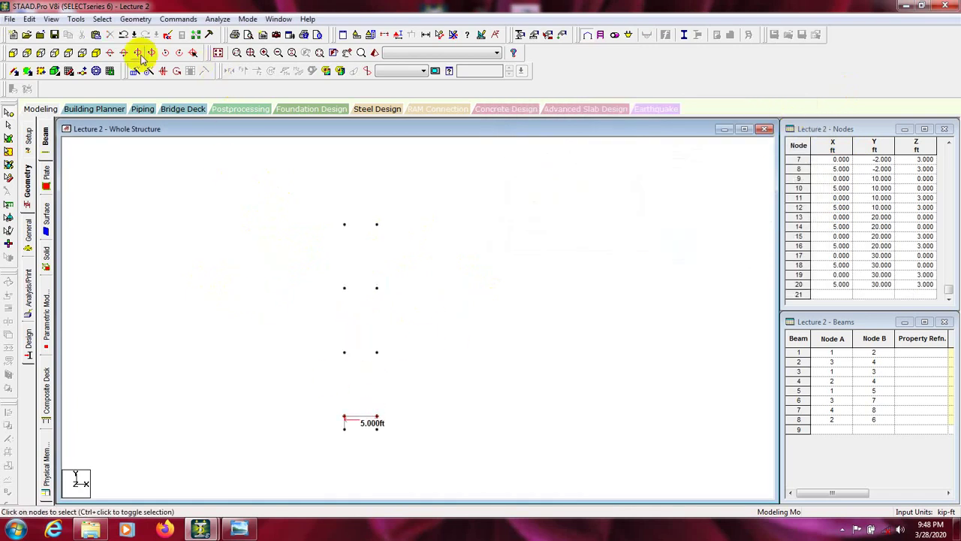
left_click(98, 54)
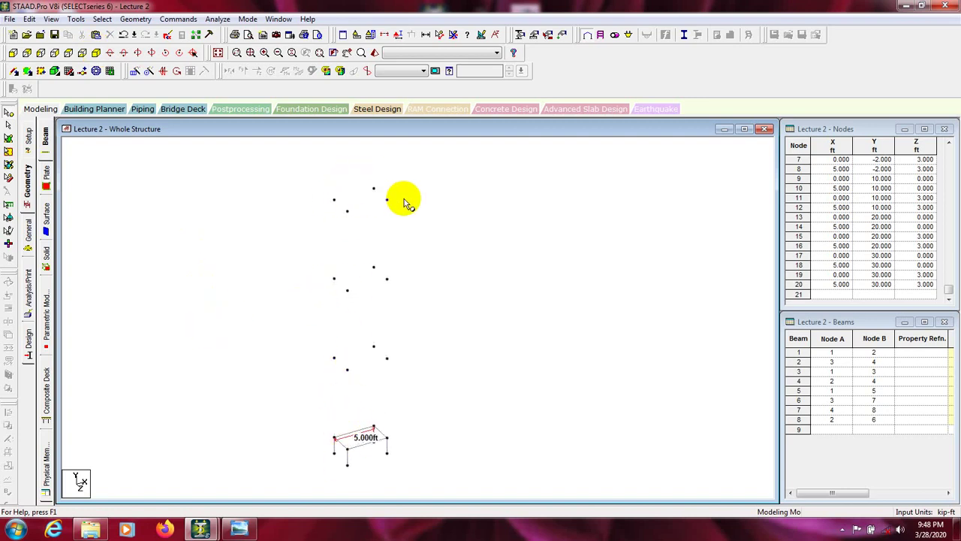
left_click(122, 36)
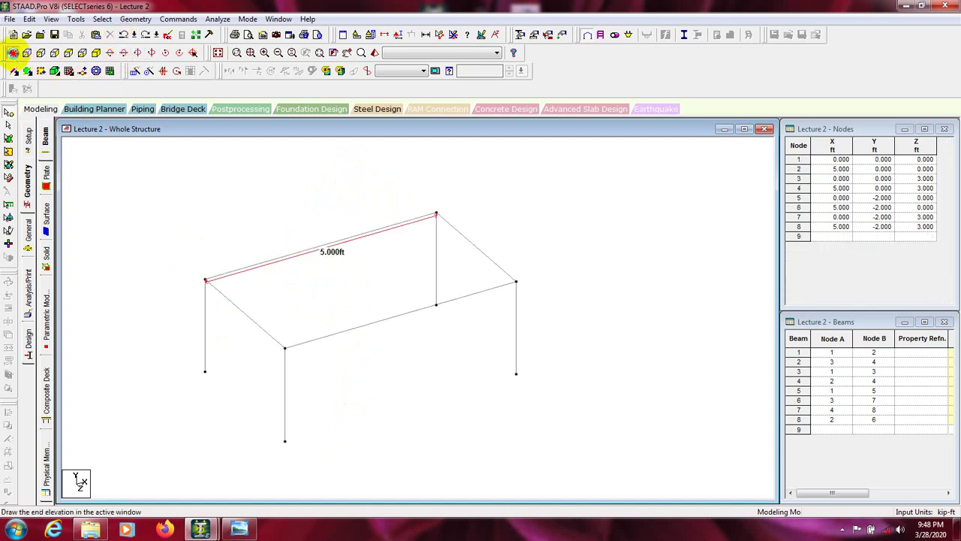
- Select the four tabletop corner nodes in front view and repeat them in global Y with 3 linked steps of 10 ft
left_click(12, 52)
left_click_drag(682, 172, 97, 238)
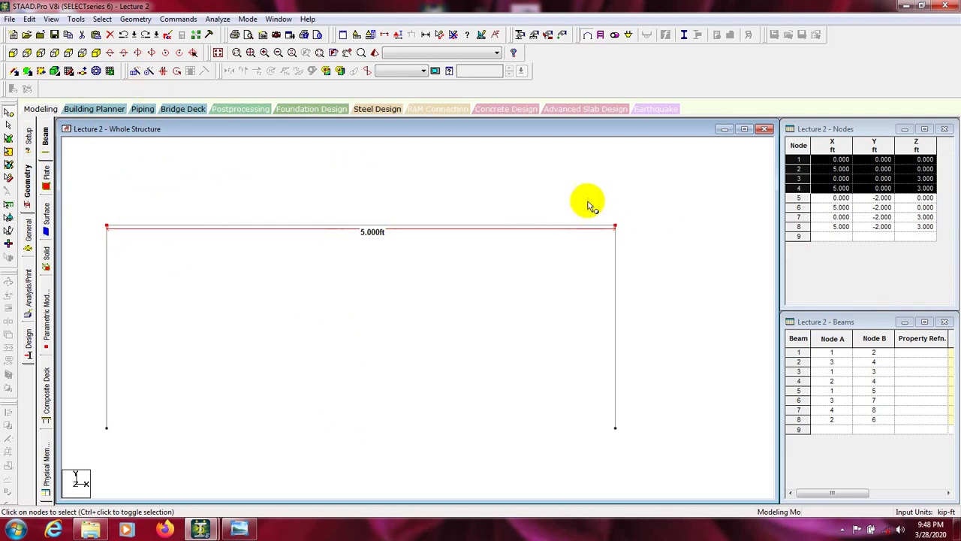
left_click(136, 74)
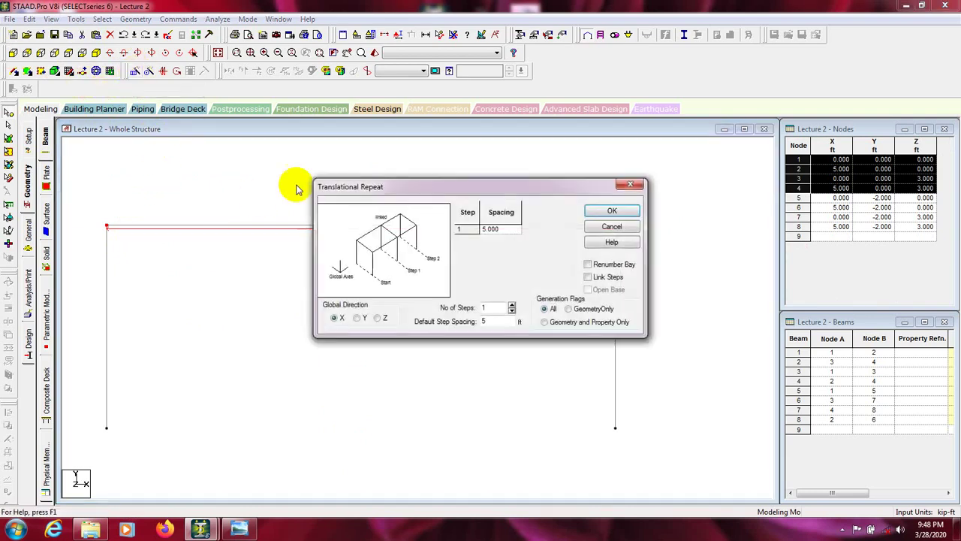
left_click(359, 318)
double_click(487, 308)
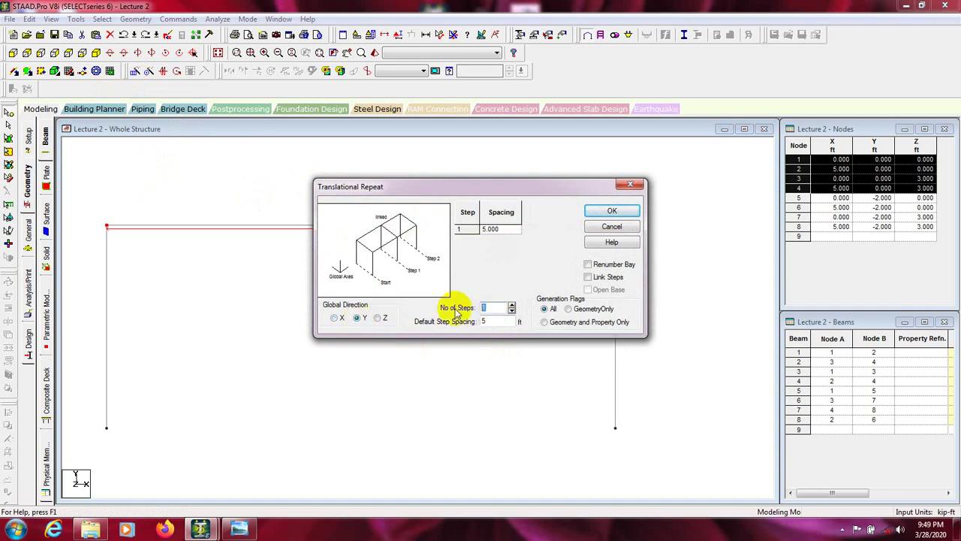
type("3")
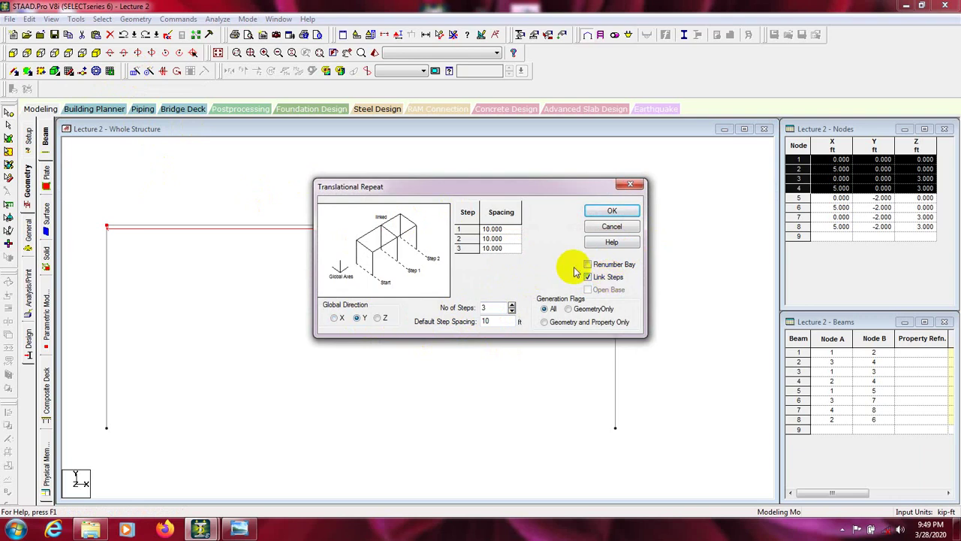
left_click(592, 213)
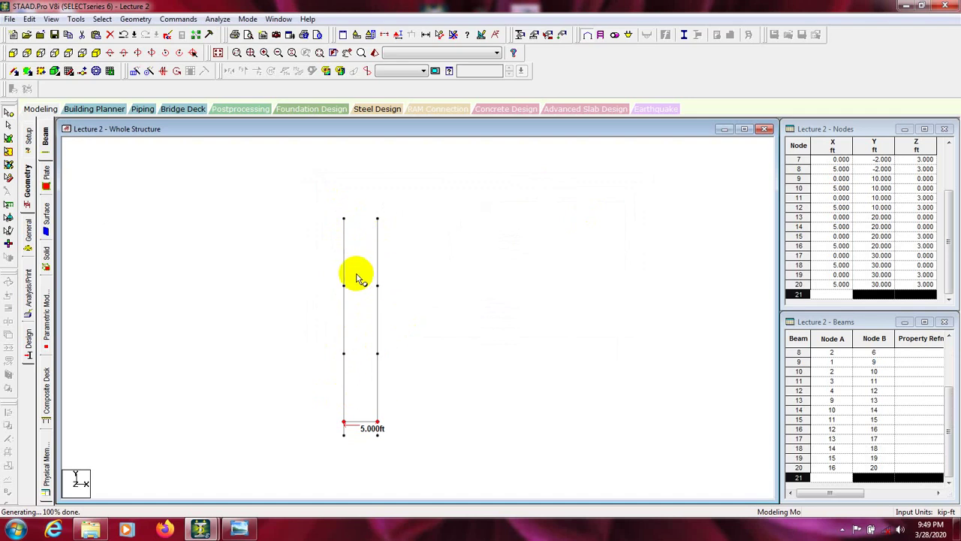
- Try drawing four beams that join the column nodes at Y = 10 ft into a rectangle in isometric view, and undo them
left_click(96, 53)
scroll(345, 382, "up", 3)
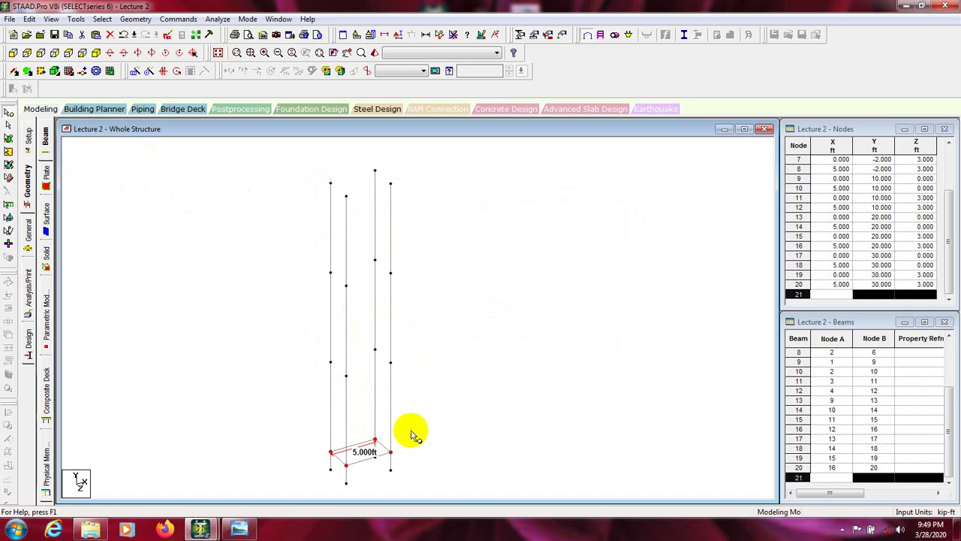
middle_click_drag(413, 436, 419, 403)
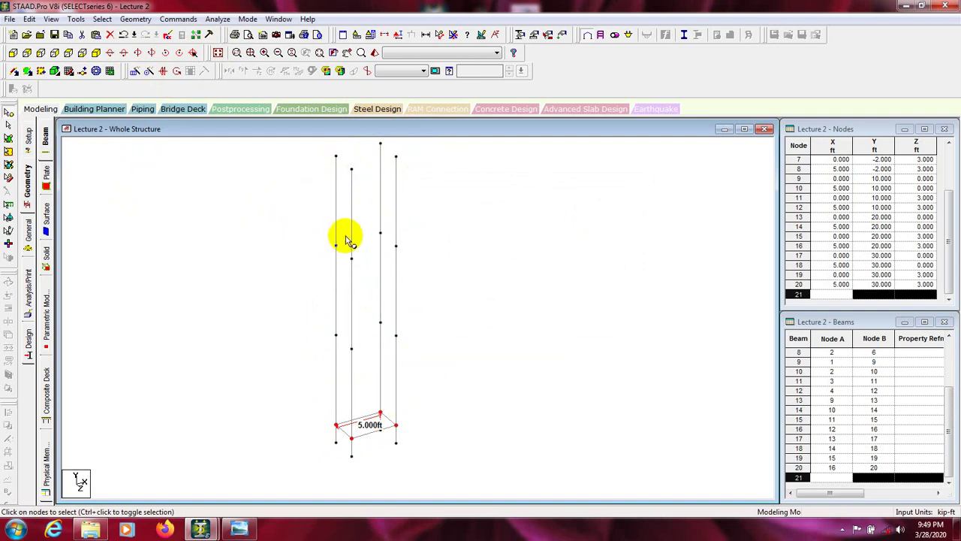
left_click(15, 75)
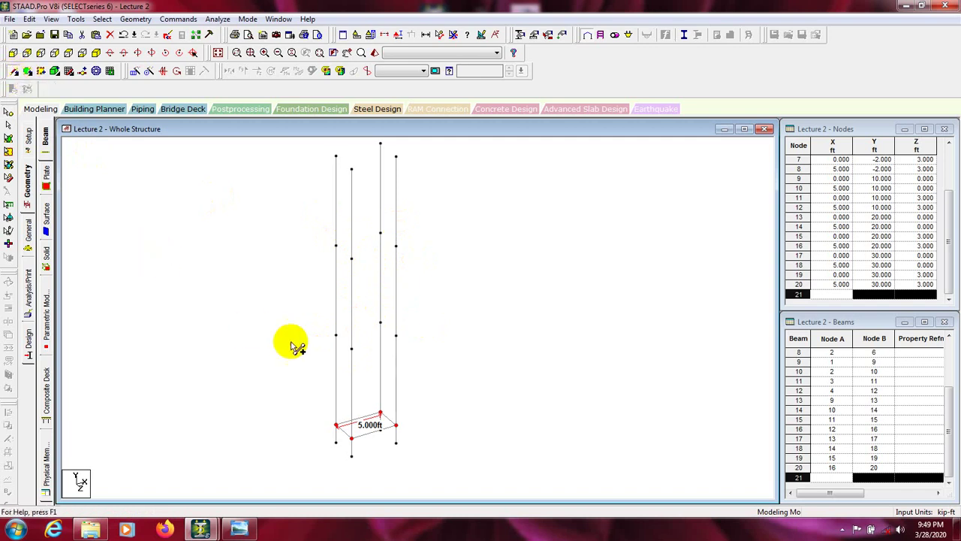
mouse_move(337, 338)
left_mouse_down()
mouse_move(380, 323)
mouse_move(396, 336)
mouse_move(339, 343)
mouse_move(334, 335)
left_mouse_up()
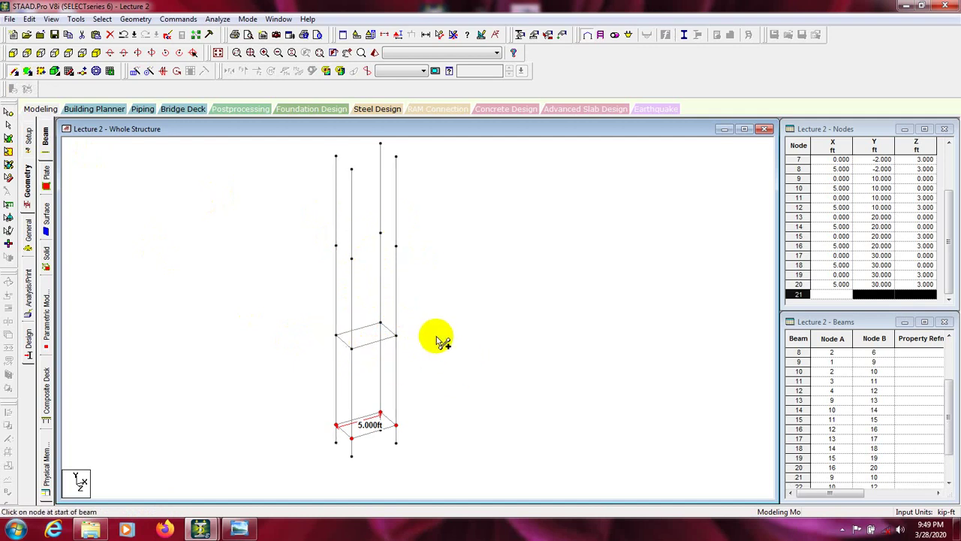
left_click(124, 35)
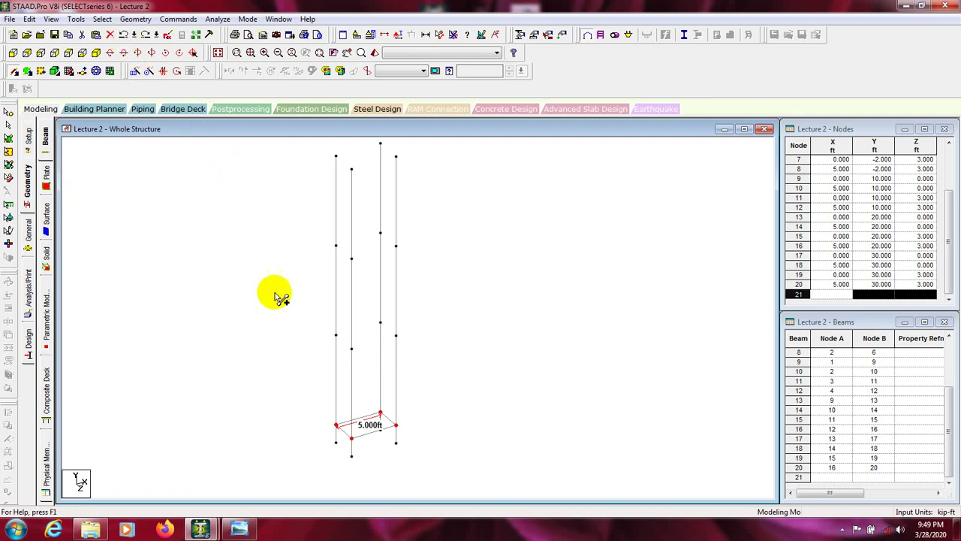
- Select all column nodes at Y = 10, 20 and 30 ft in front view and connect beams between them along the X axis
left_click(13, 53)
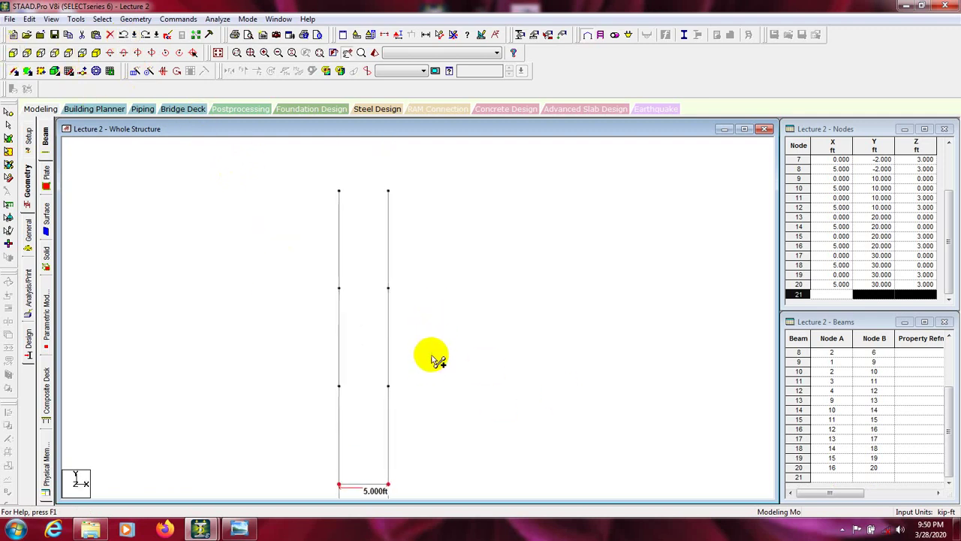
left_click(9, 110)
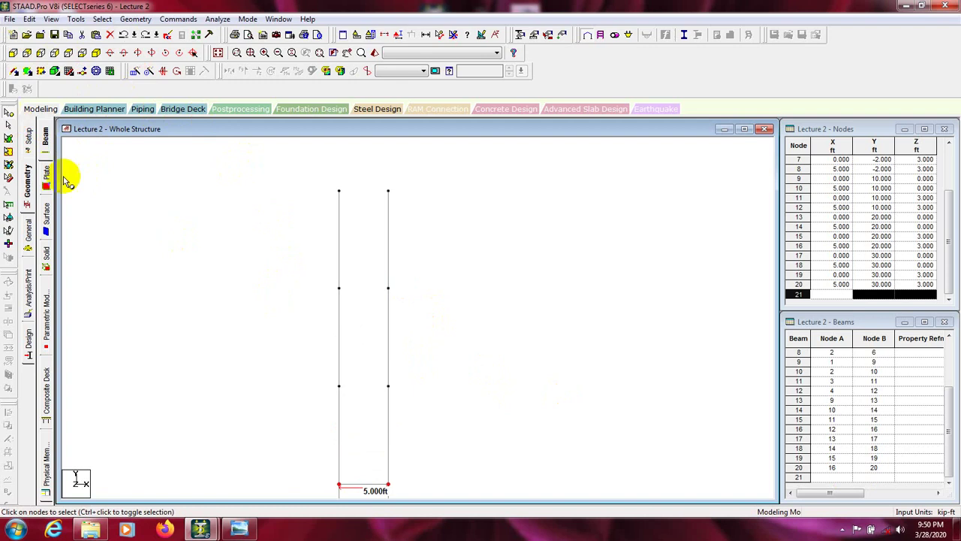
left_click_drag(453, 168, 281, 432)
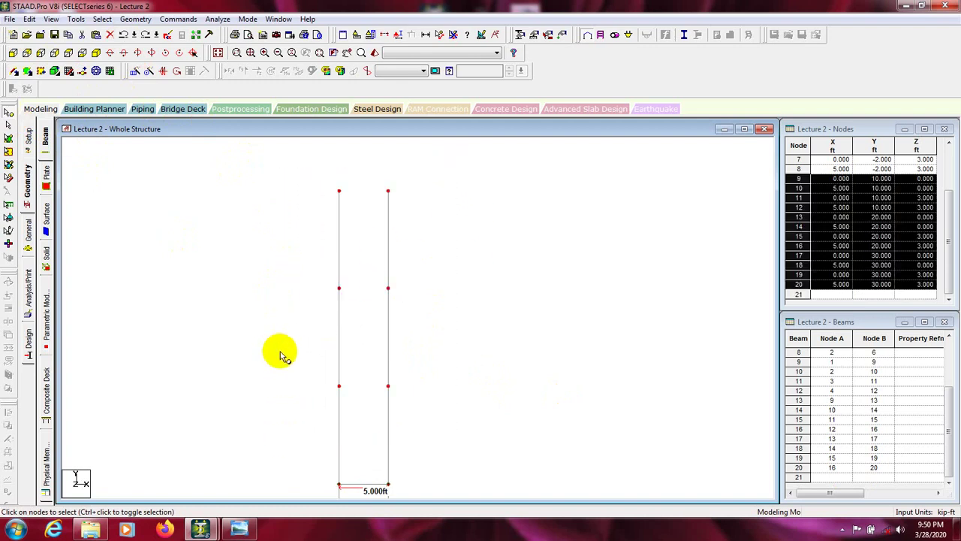
left_click(136, 18)
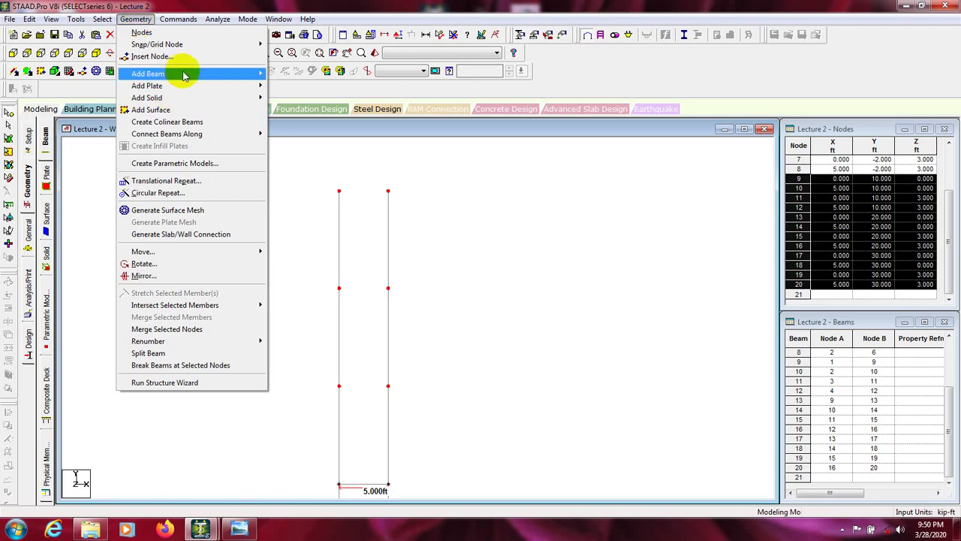
mouse_move(184, 75)
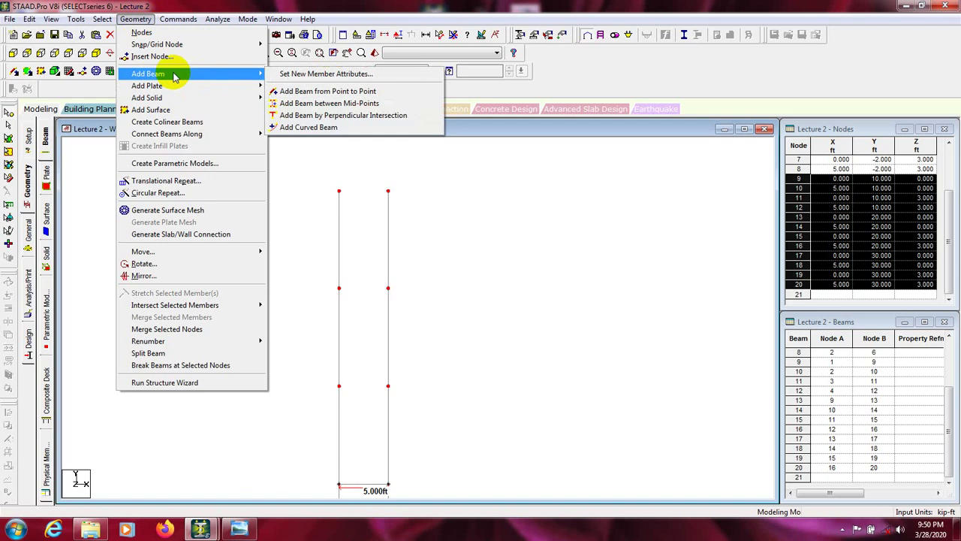
mouse_move(183, 139)
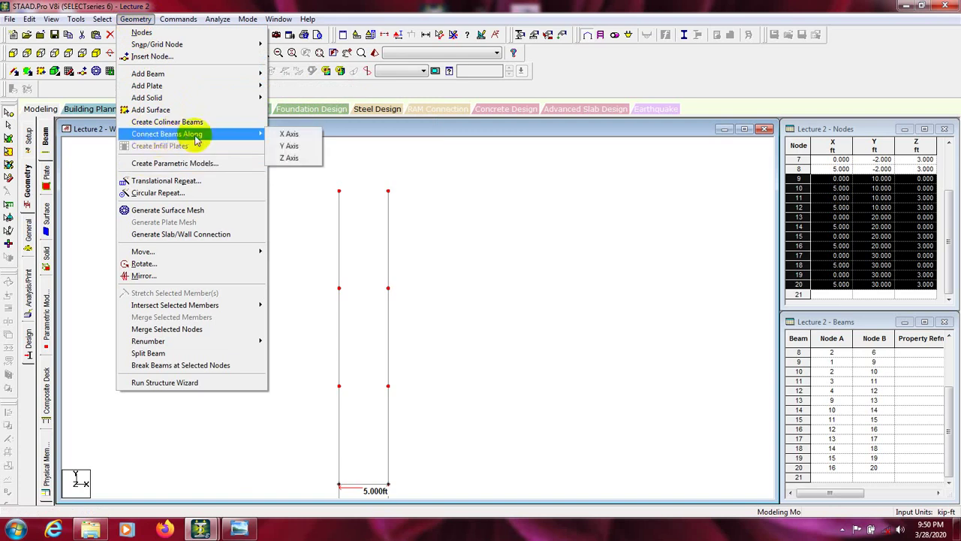
left_click(290, 136)
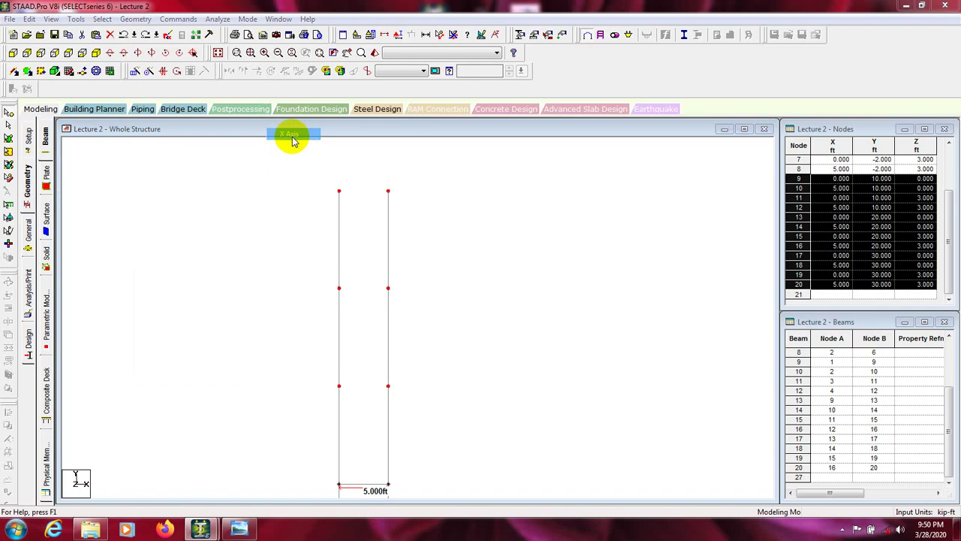
left_click(521, 294)
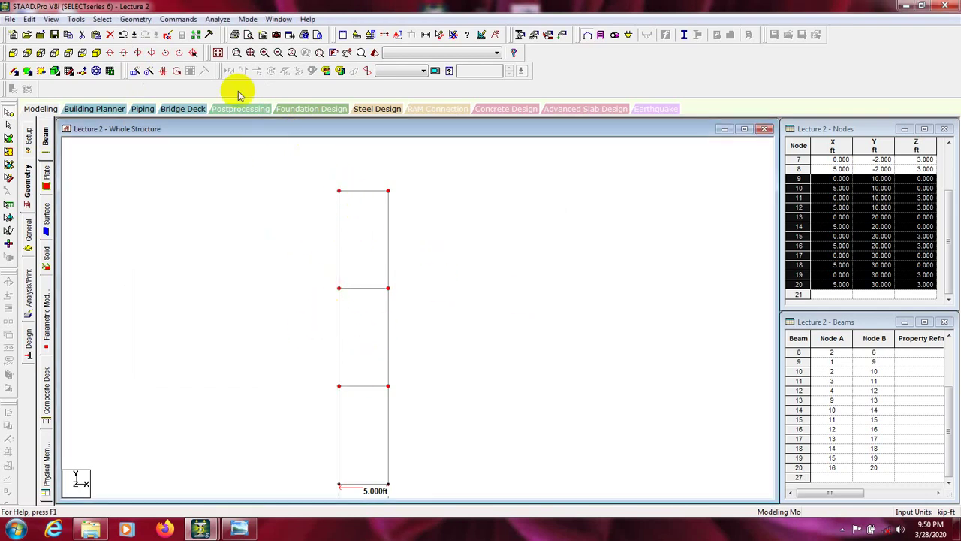
- Connect beams along the Z axis between the same selected upper-level nodes, working in isometric view
left_click(96, 52)
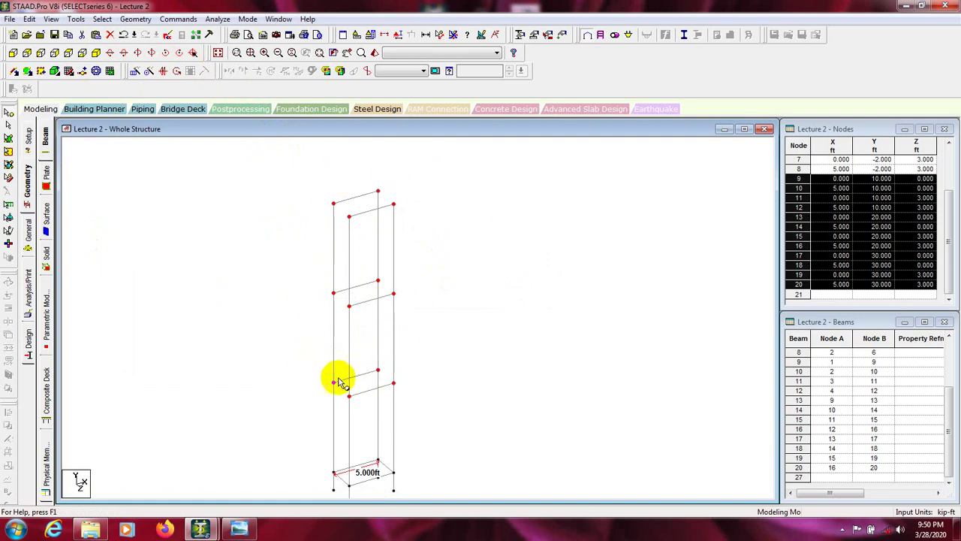
left_click(141, 21)
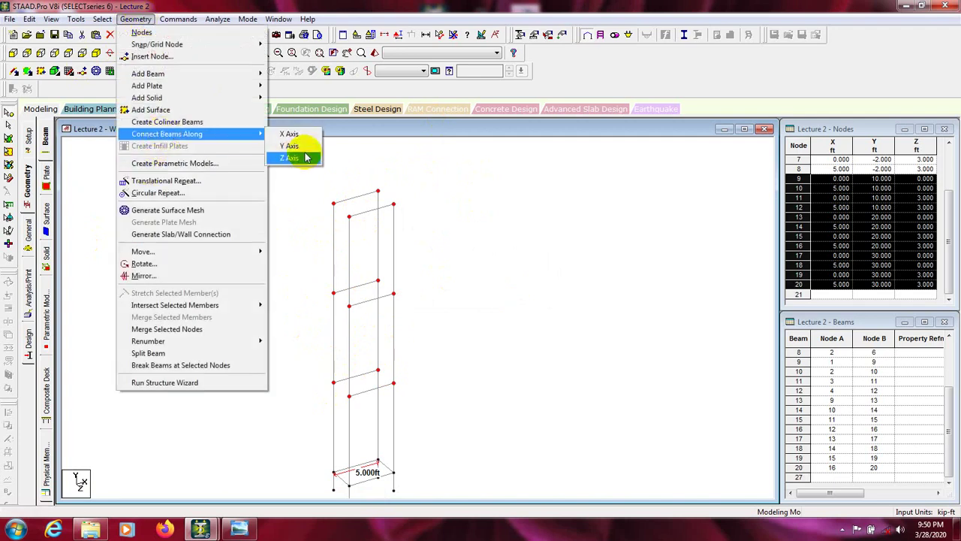
left_click(290, 158)
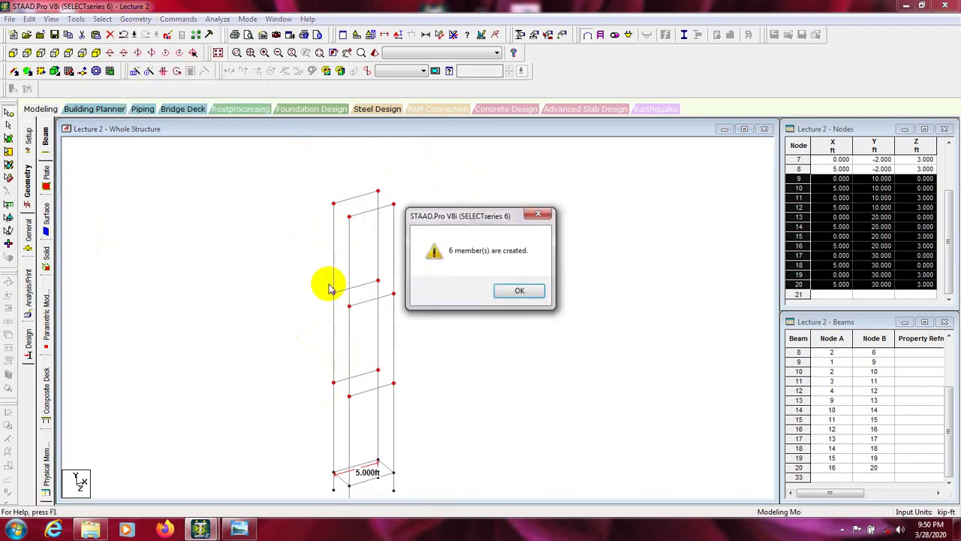
left_click(513, 293)
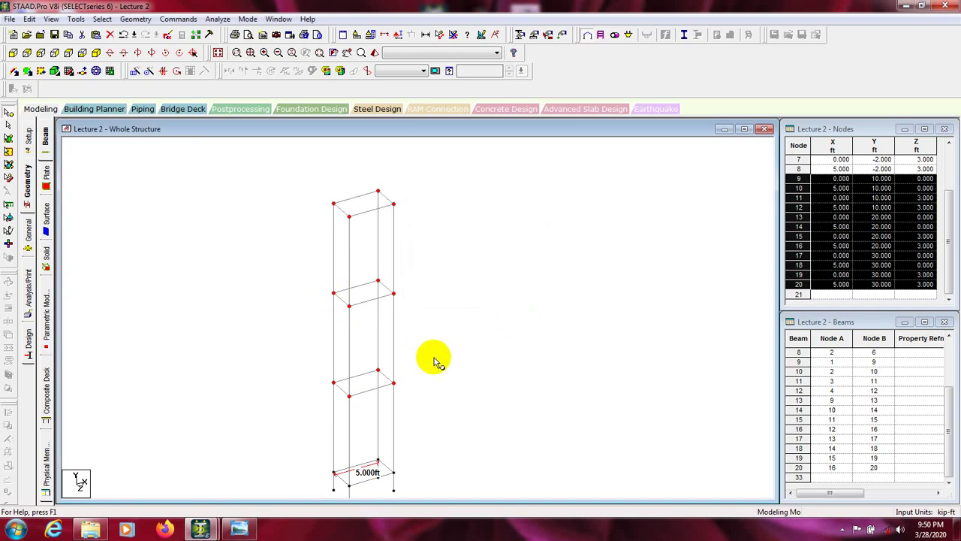